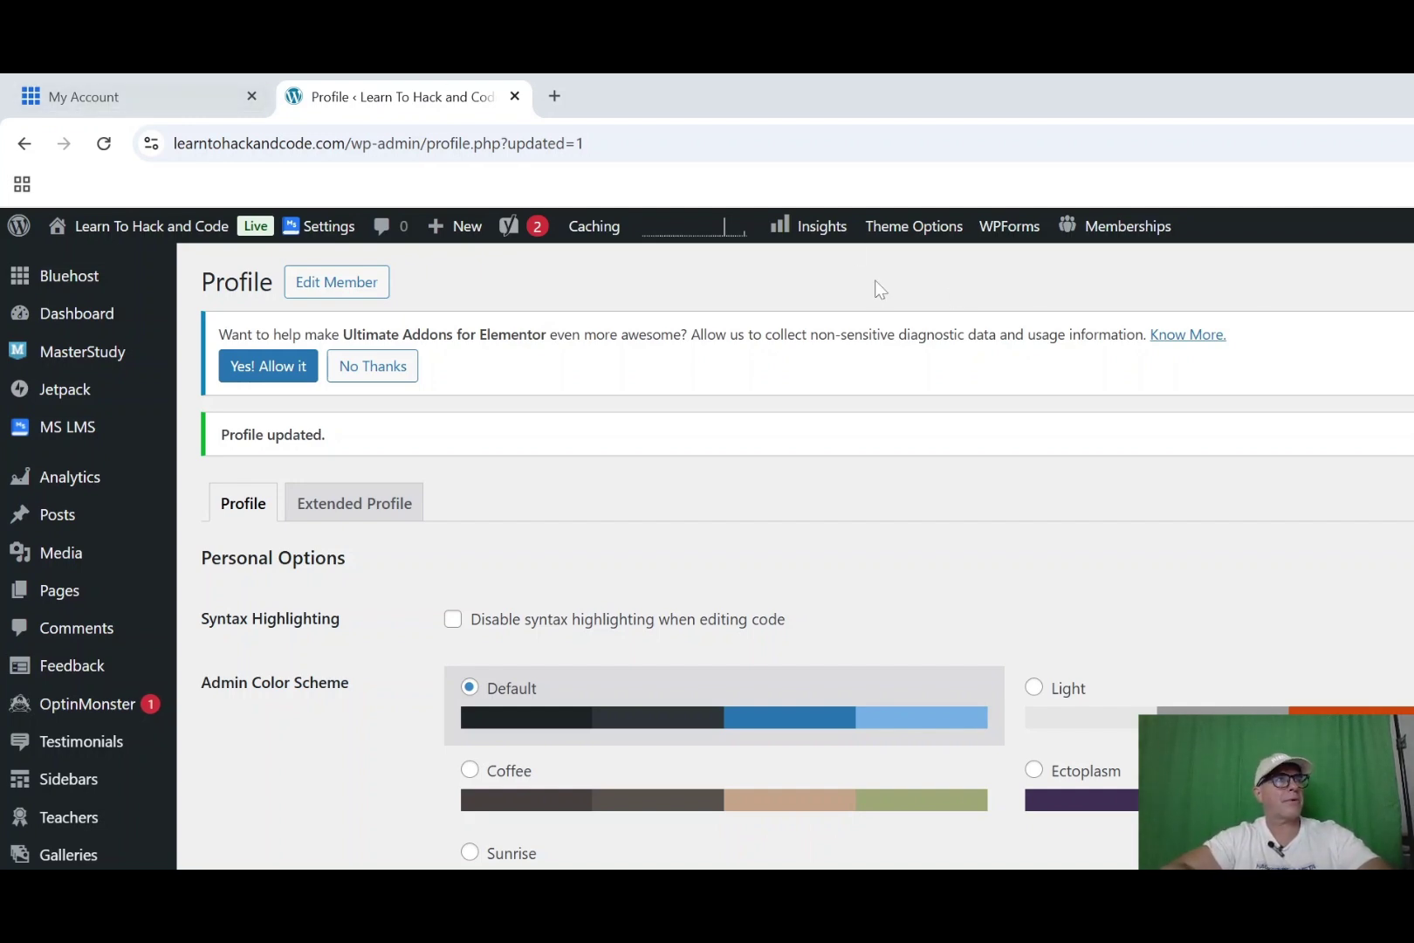
Save the profile with the Default admin color scheme and check for the 'Profile updated' notice.
mouse_move(111, 324)
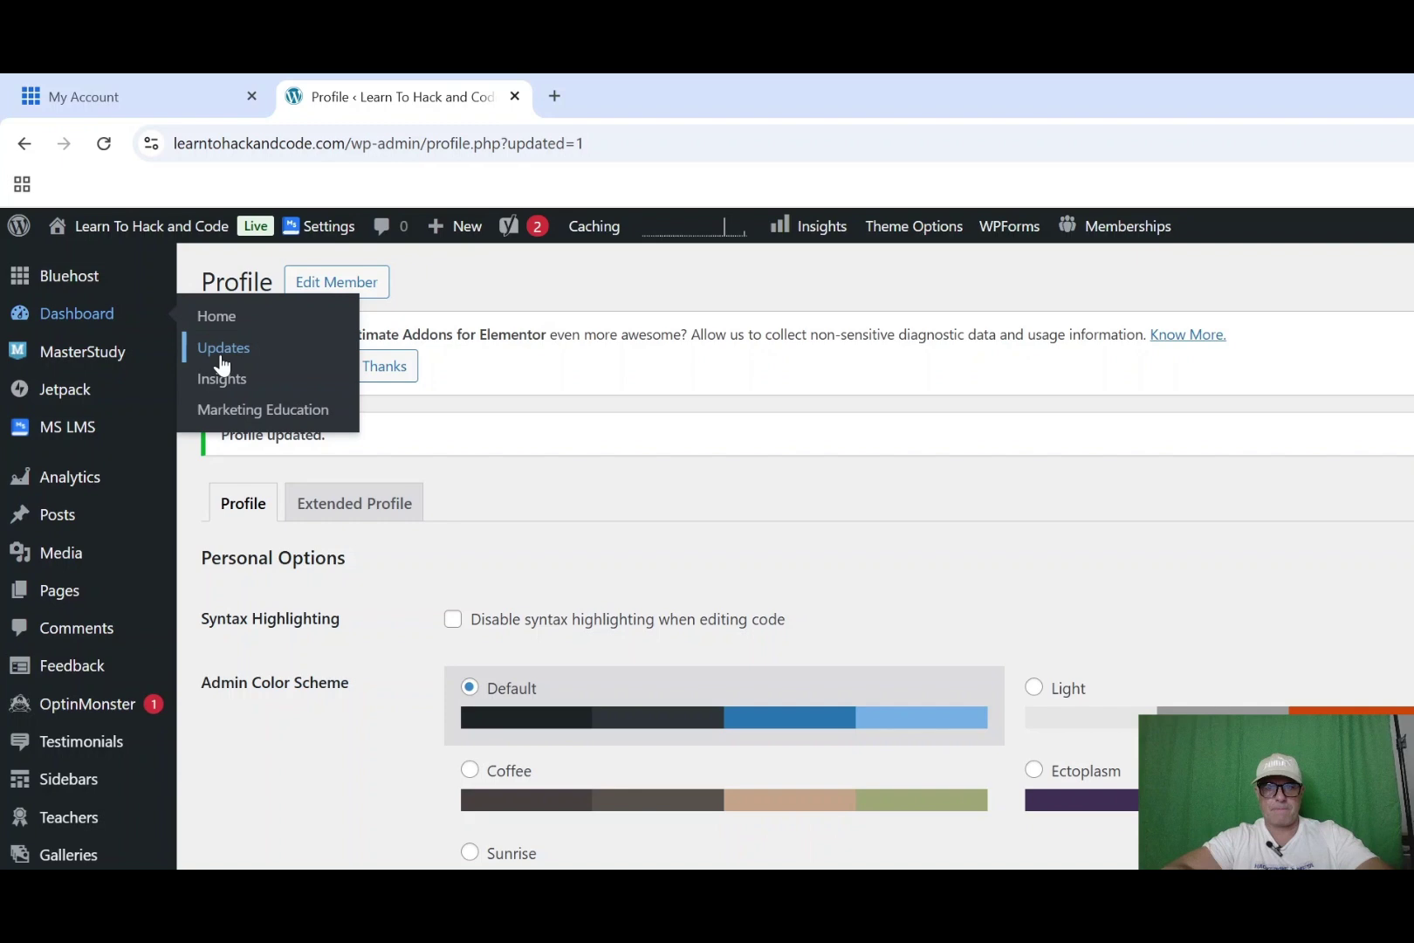
Check Dashboard > Updates to confirm WordPress 6.8.1 is the installed latest version.
click(220, 354)
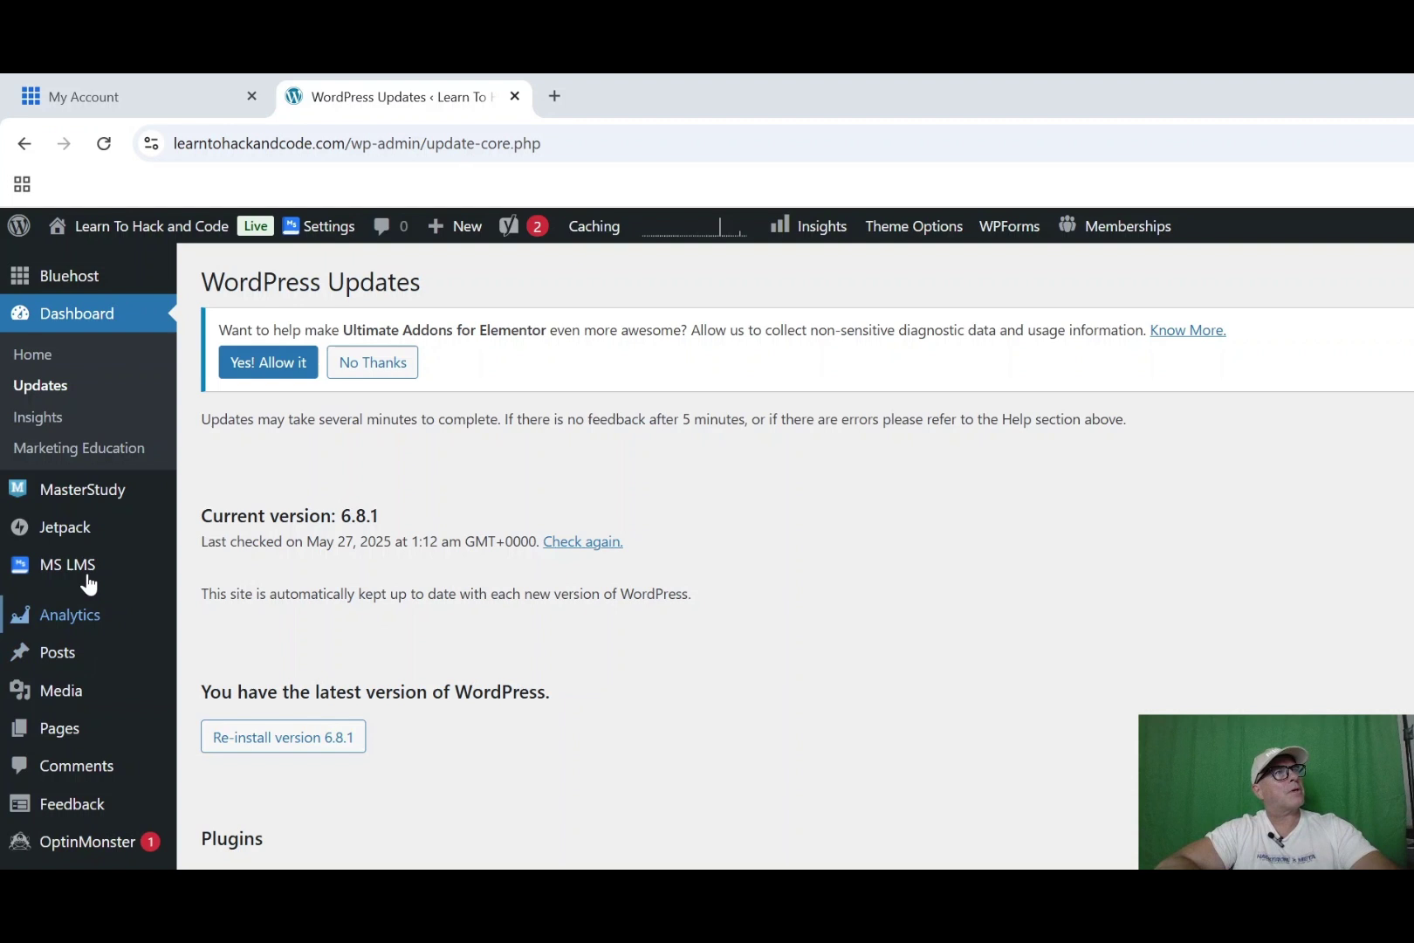
Install 'WP 2FA – Two-factor authentication' from the 'wp 2fa' plugin search results.
mouse_move(89, 577)
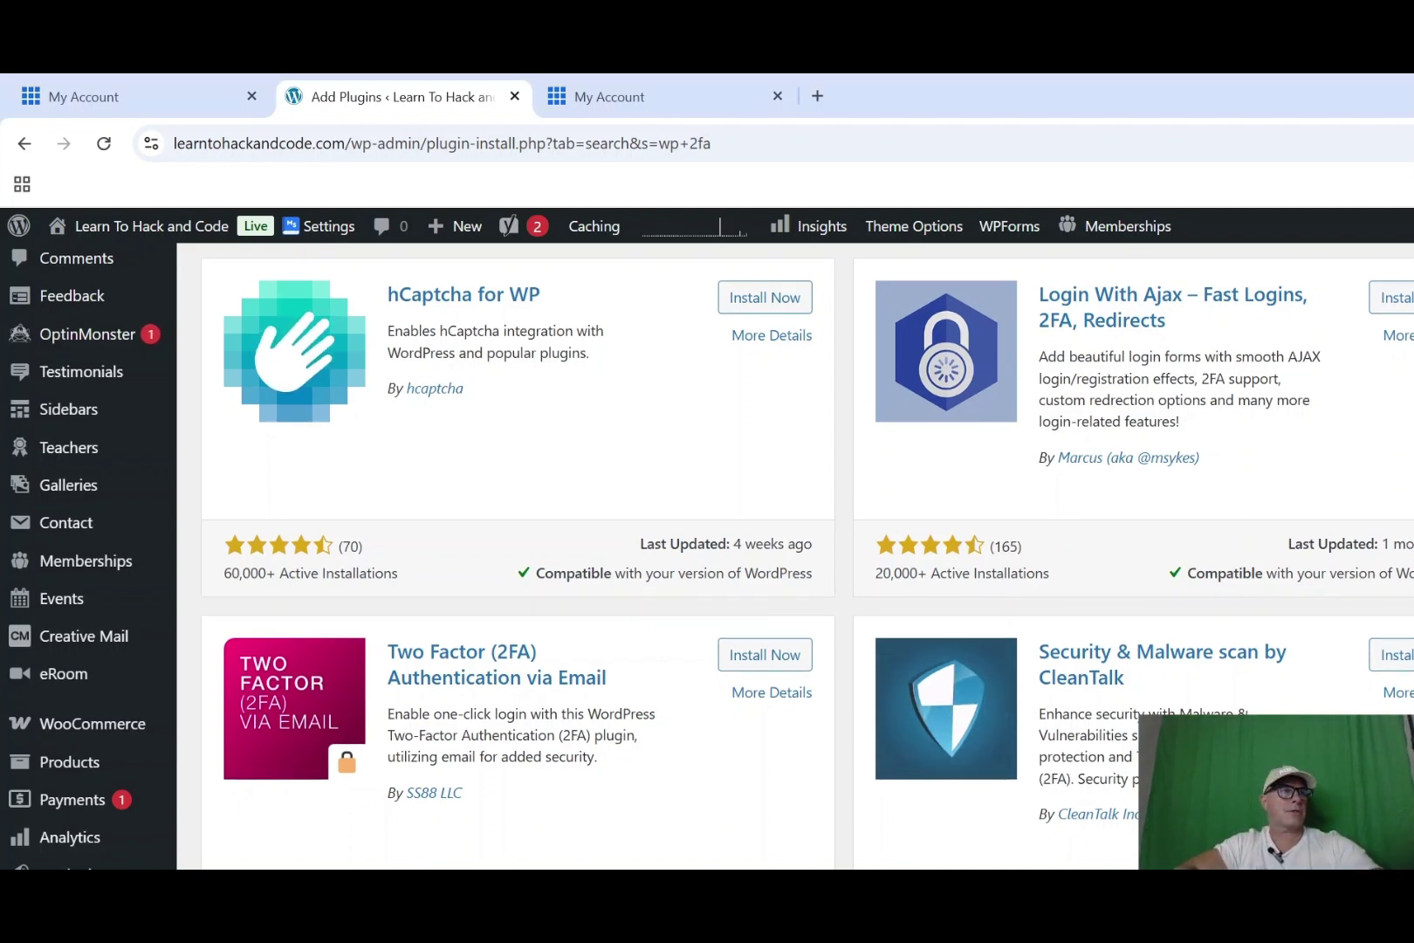
scroll(794, 559, up, 15)
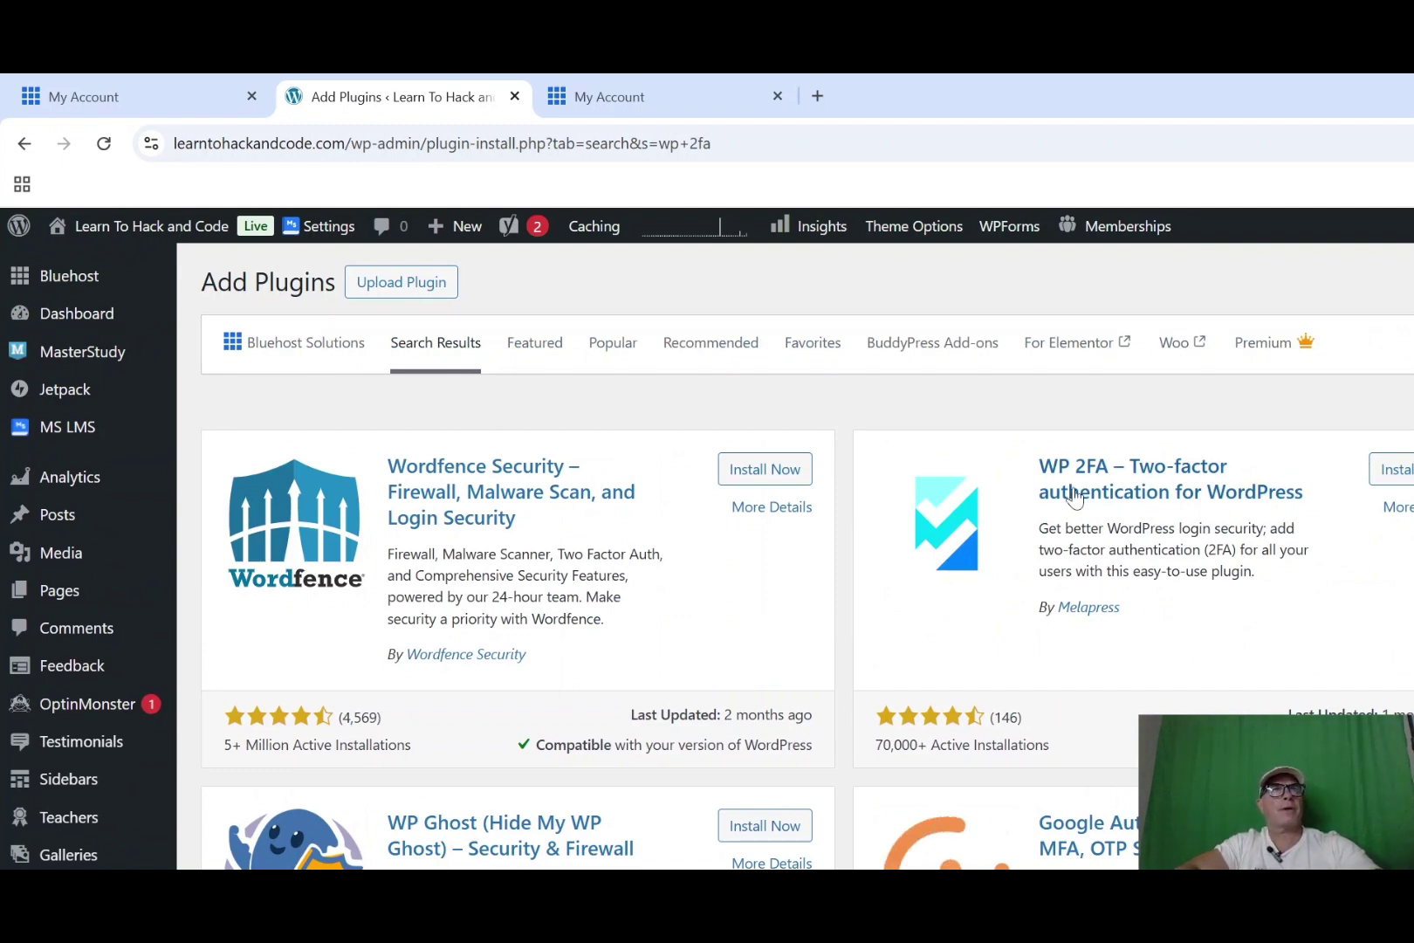
click(1397, 476)
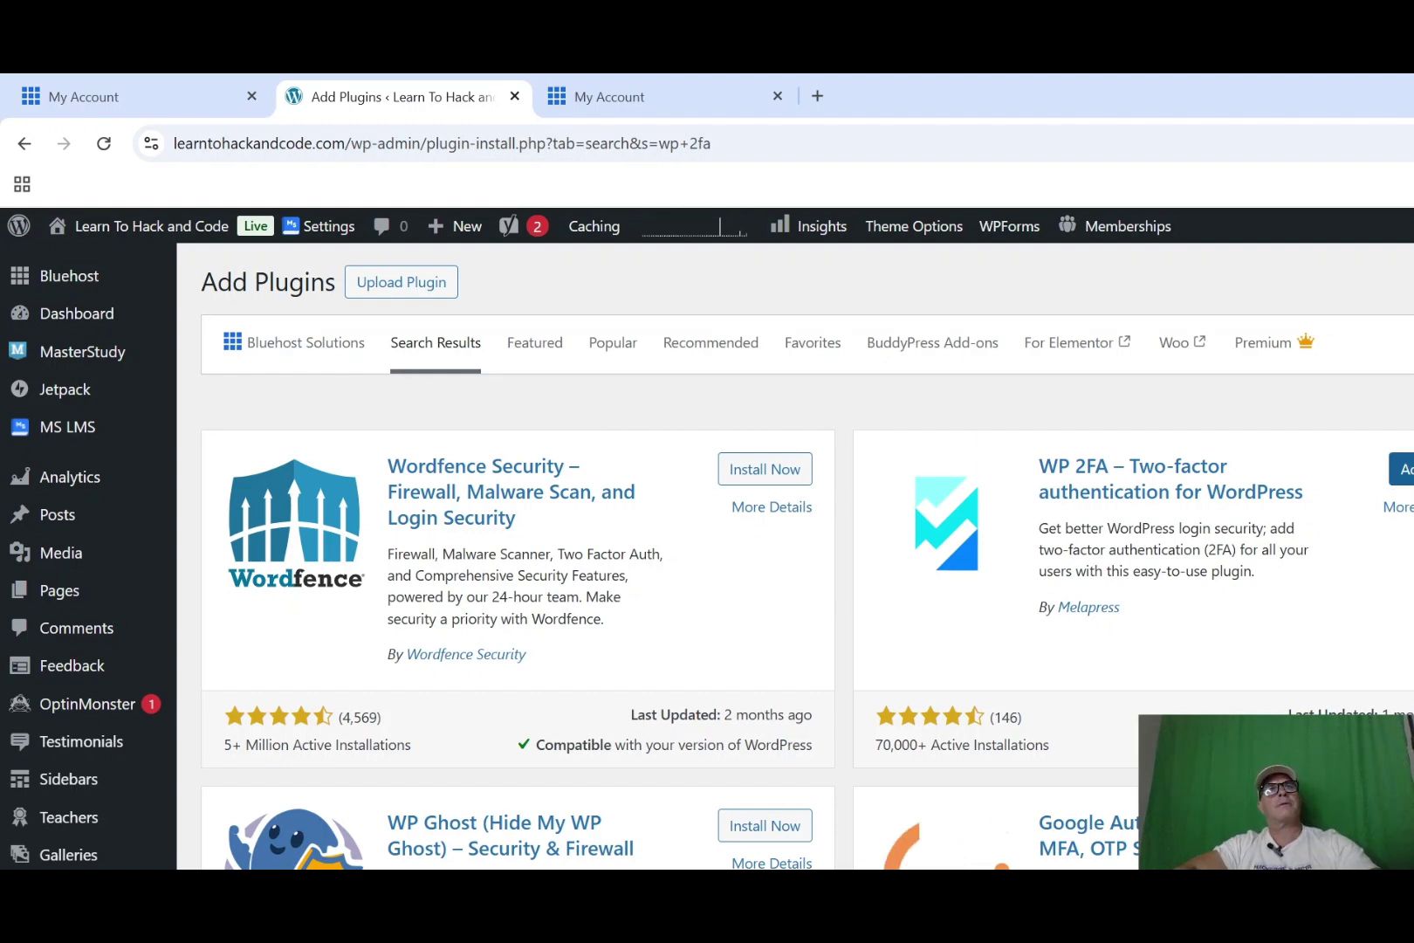
Activate WP 2FA and review its settings, including the 3-day grace period.
click(1401, 469)
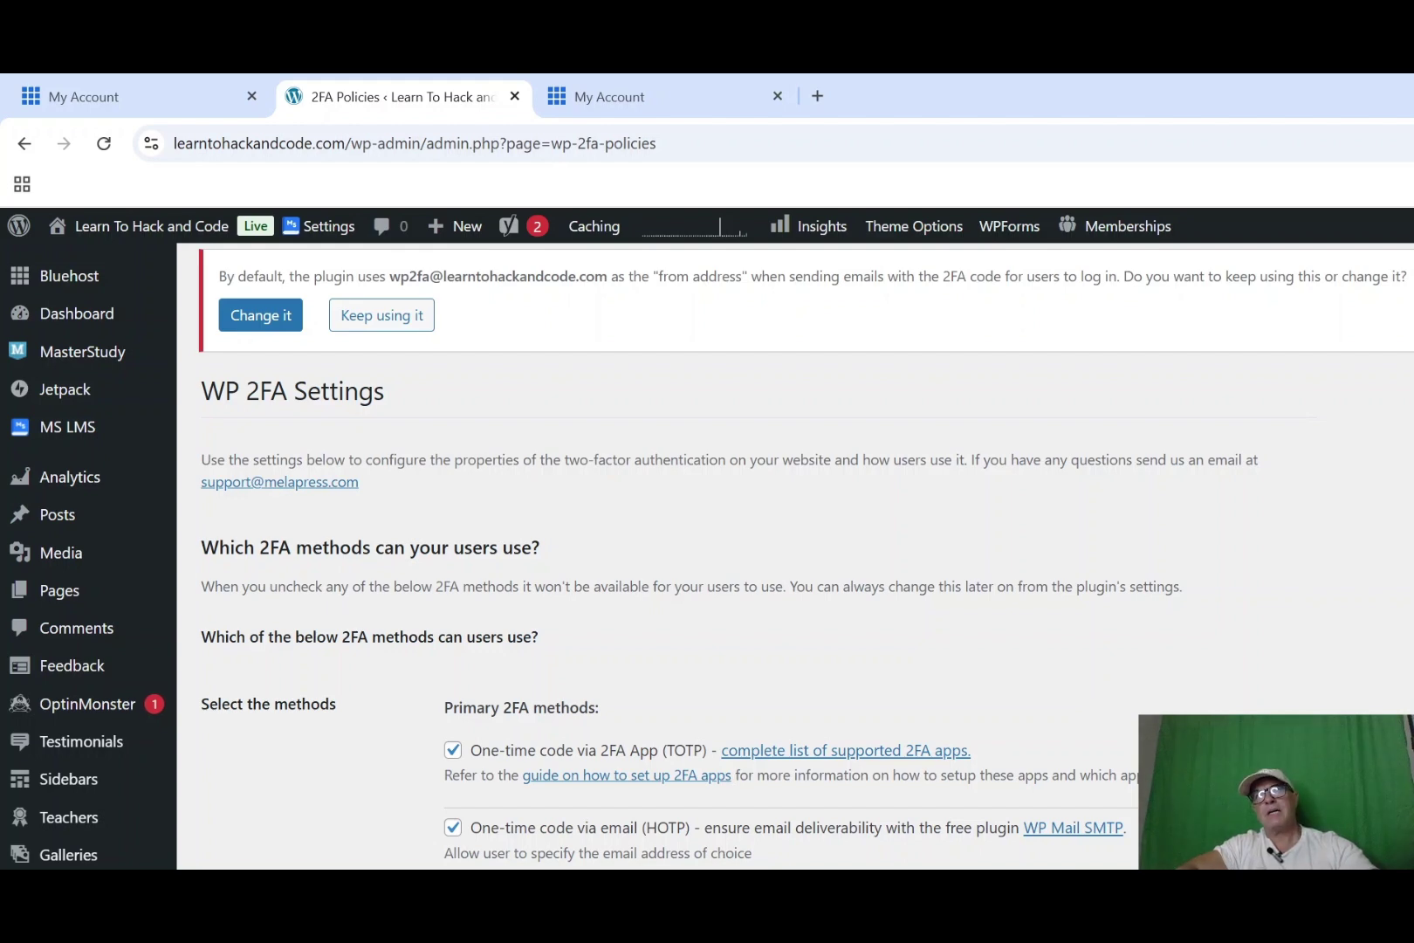
scroll(794, 555, down, 10)
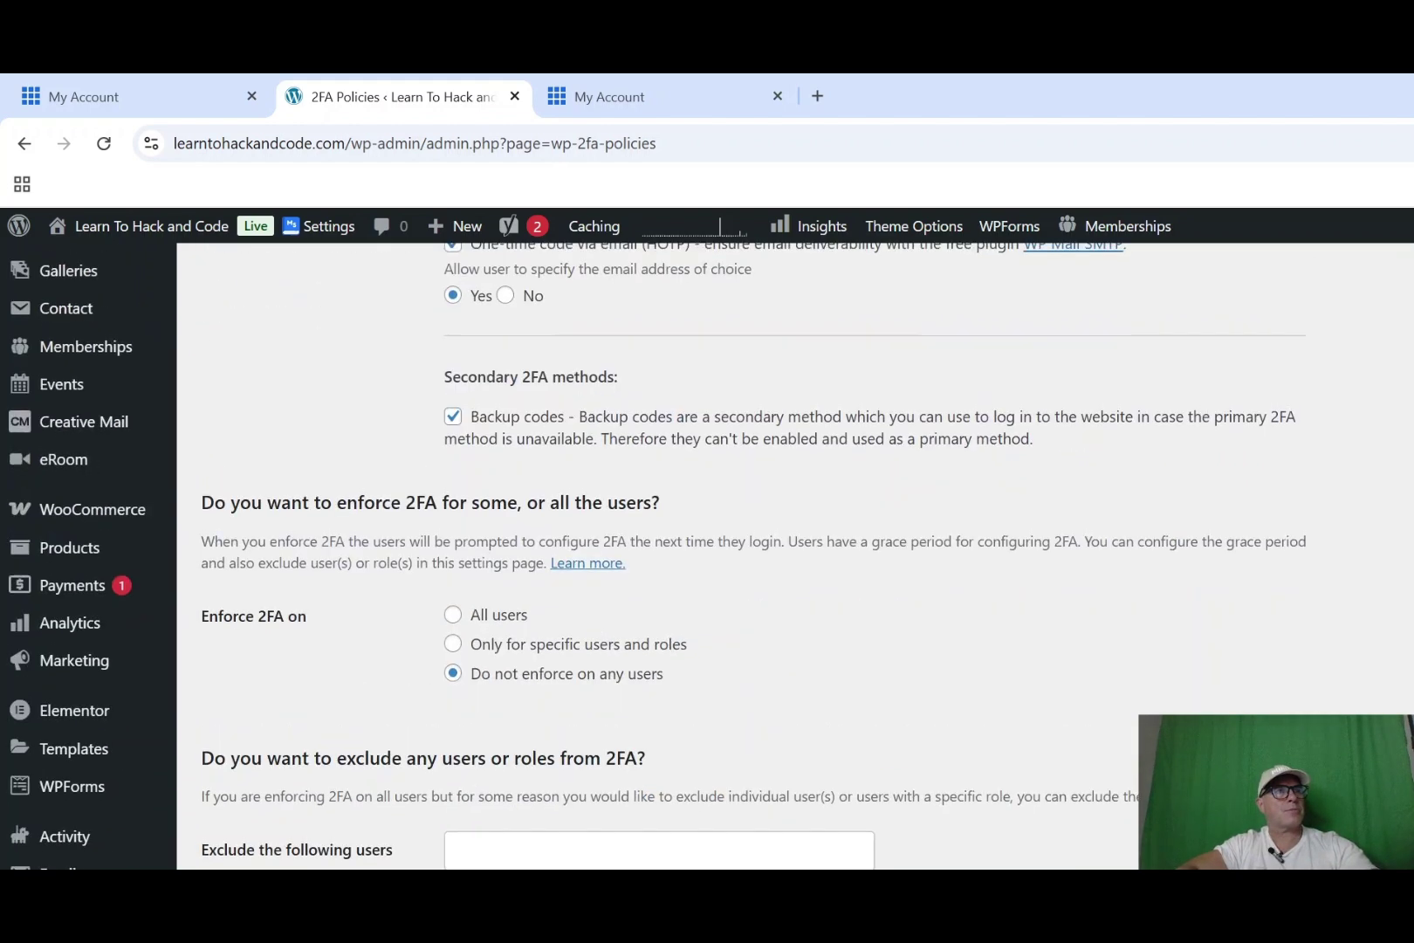
scroll(794, 555, down, 5)
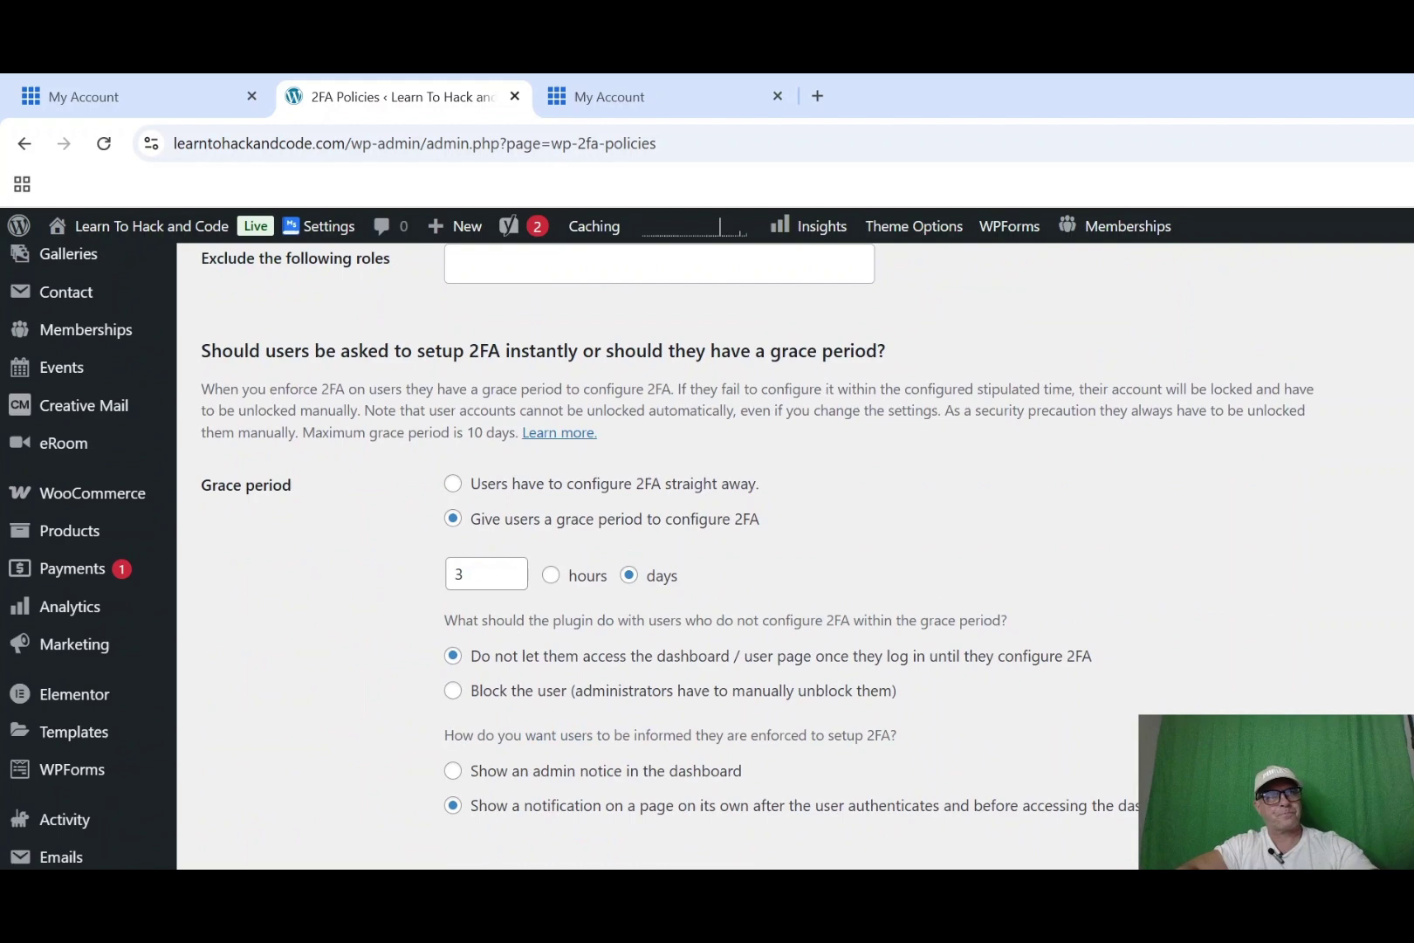
scroll(794, 555, down, 2)
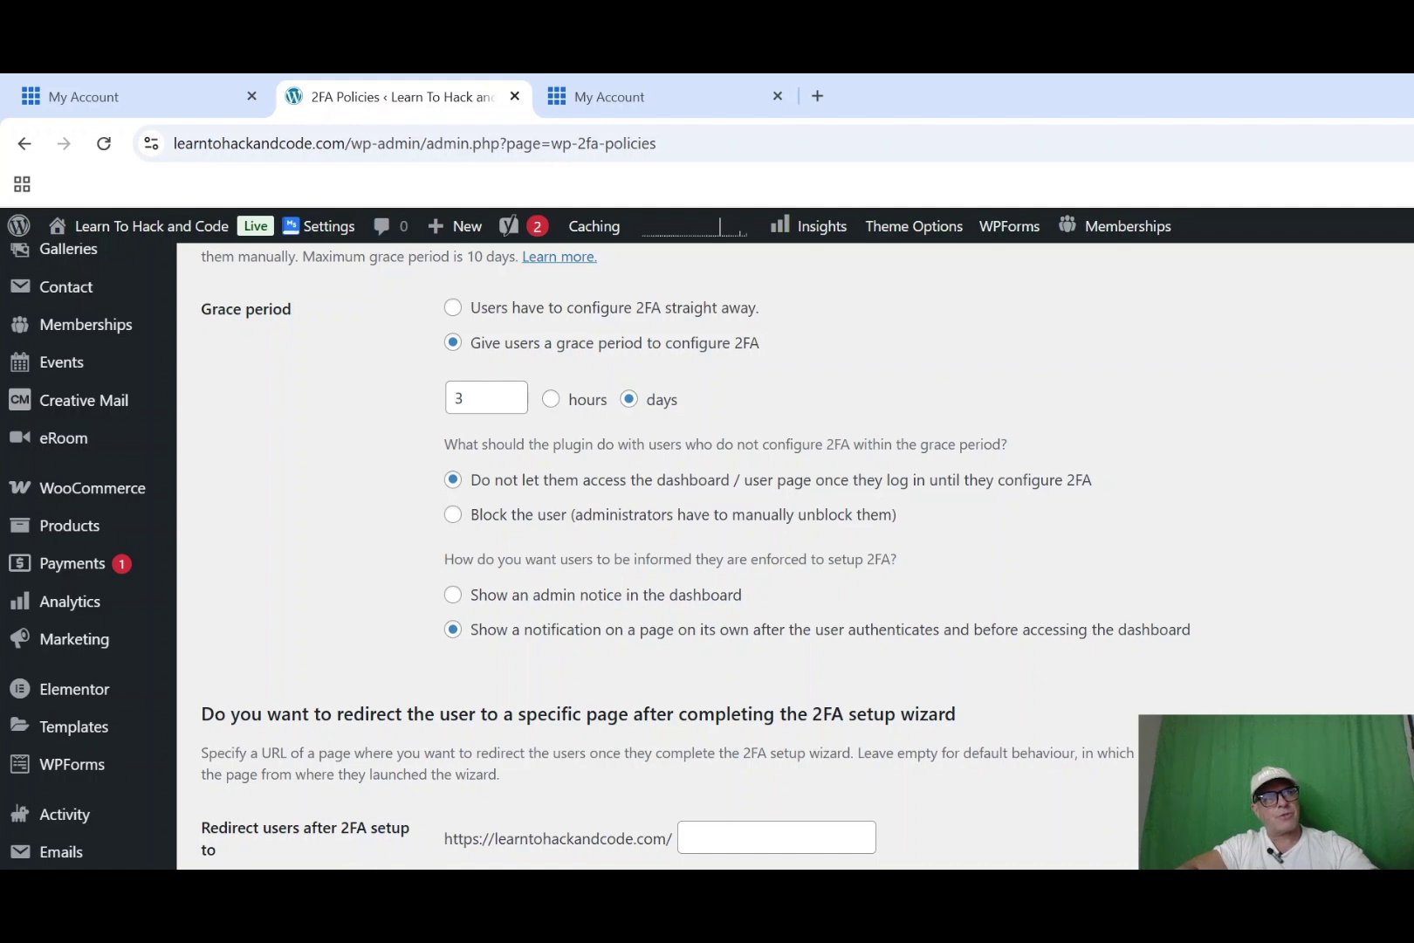
click(688, 837)
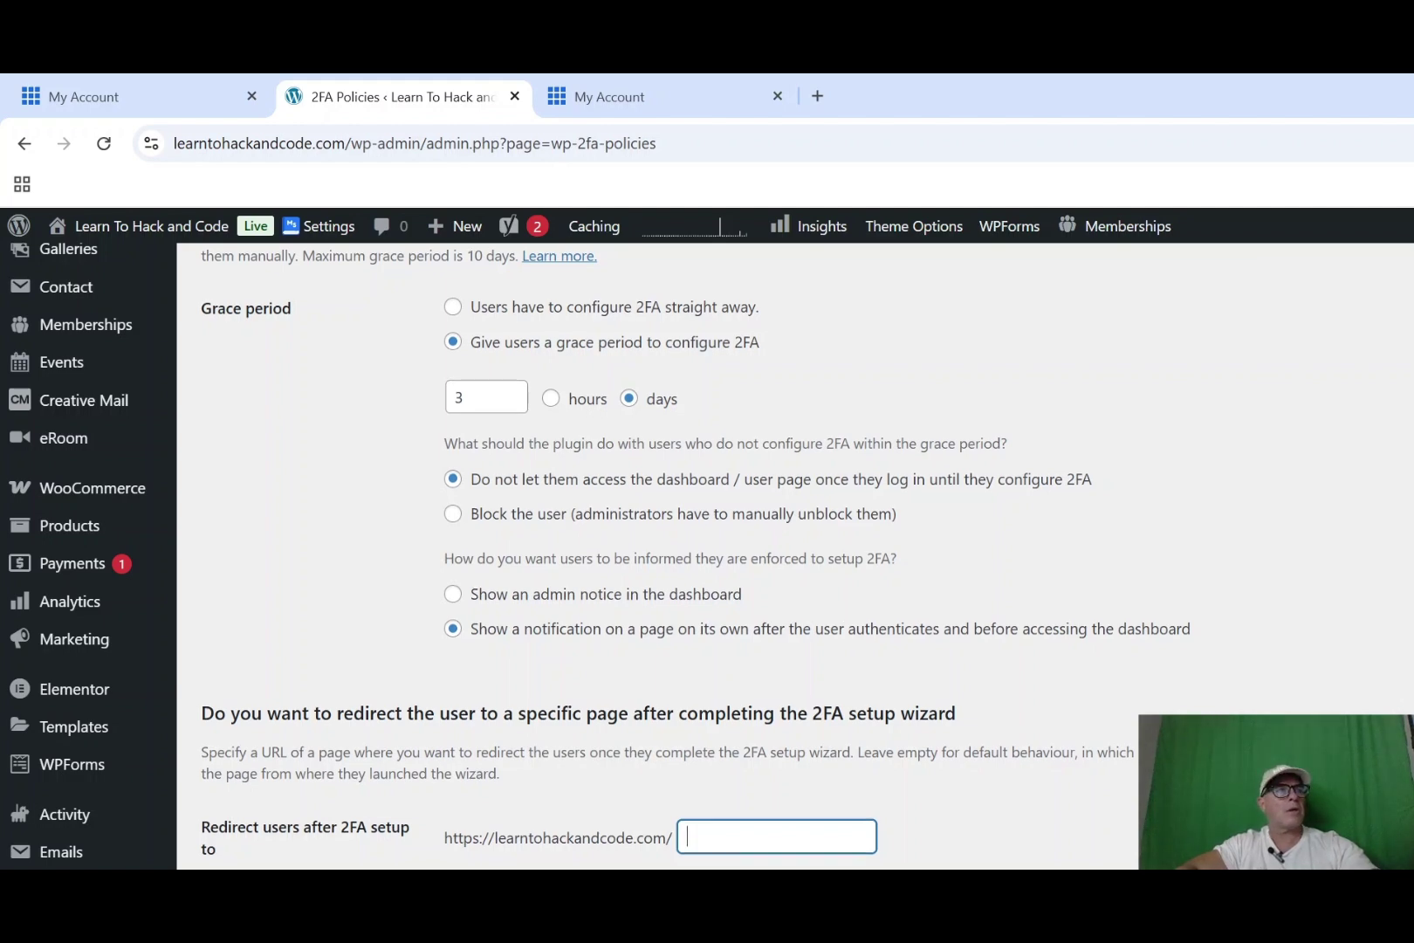
scroll(746, 558, down, 1)
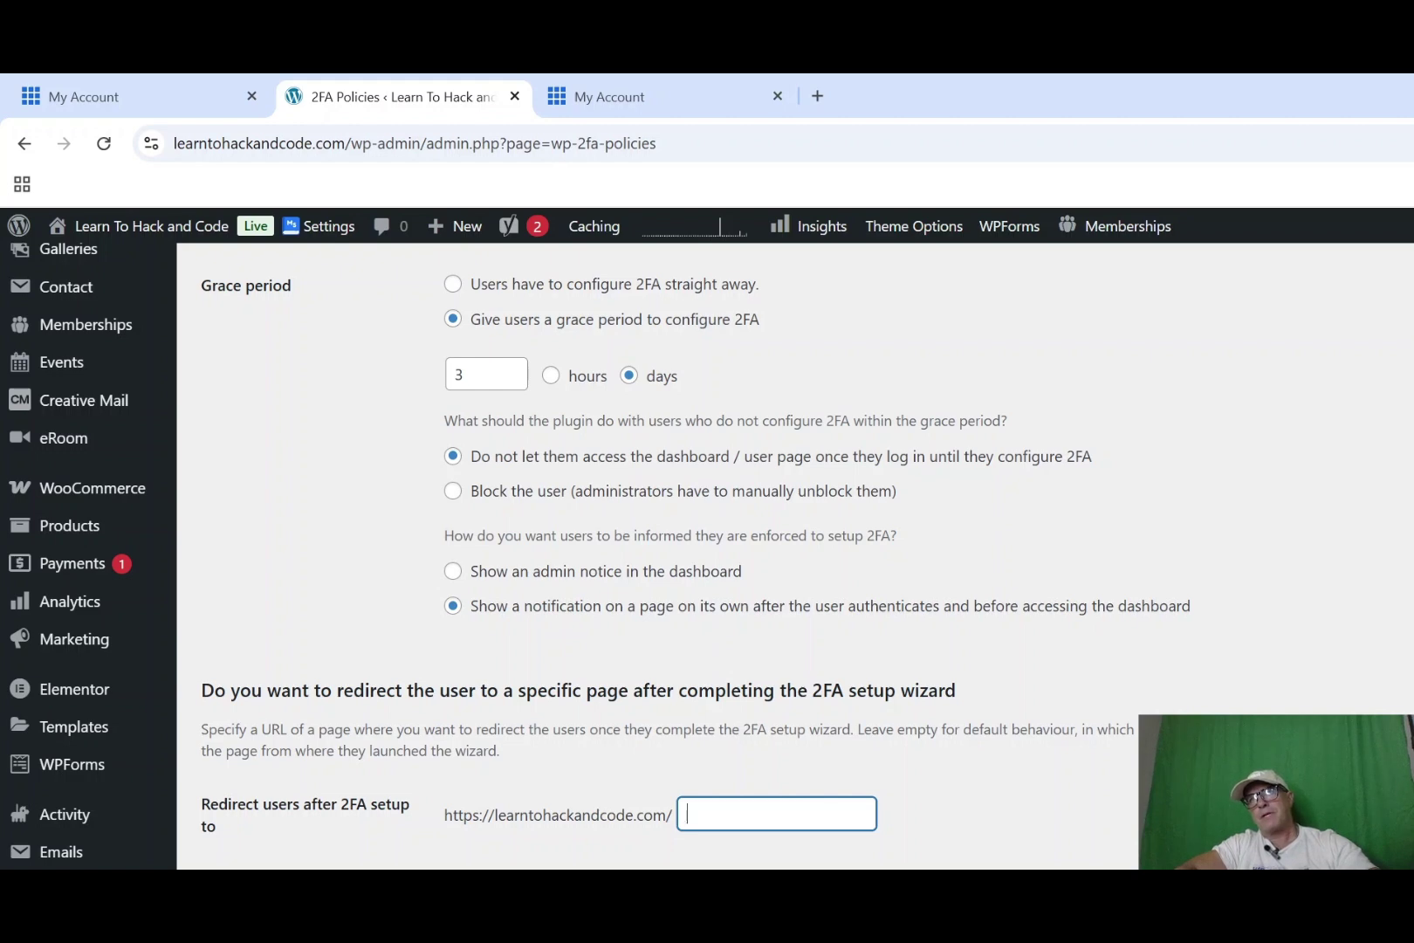
scroll(795, 550, up, 1)
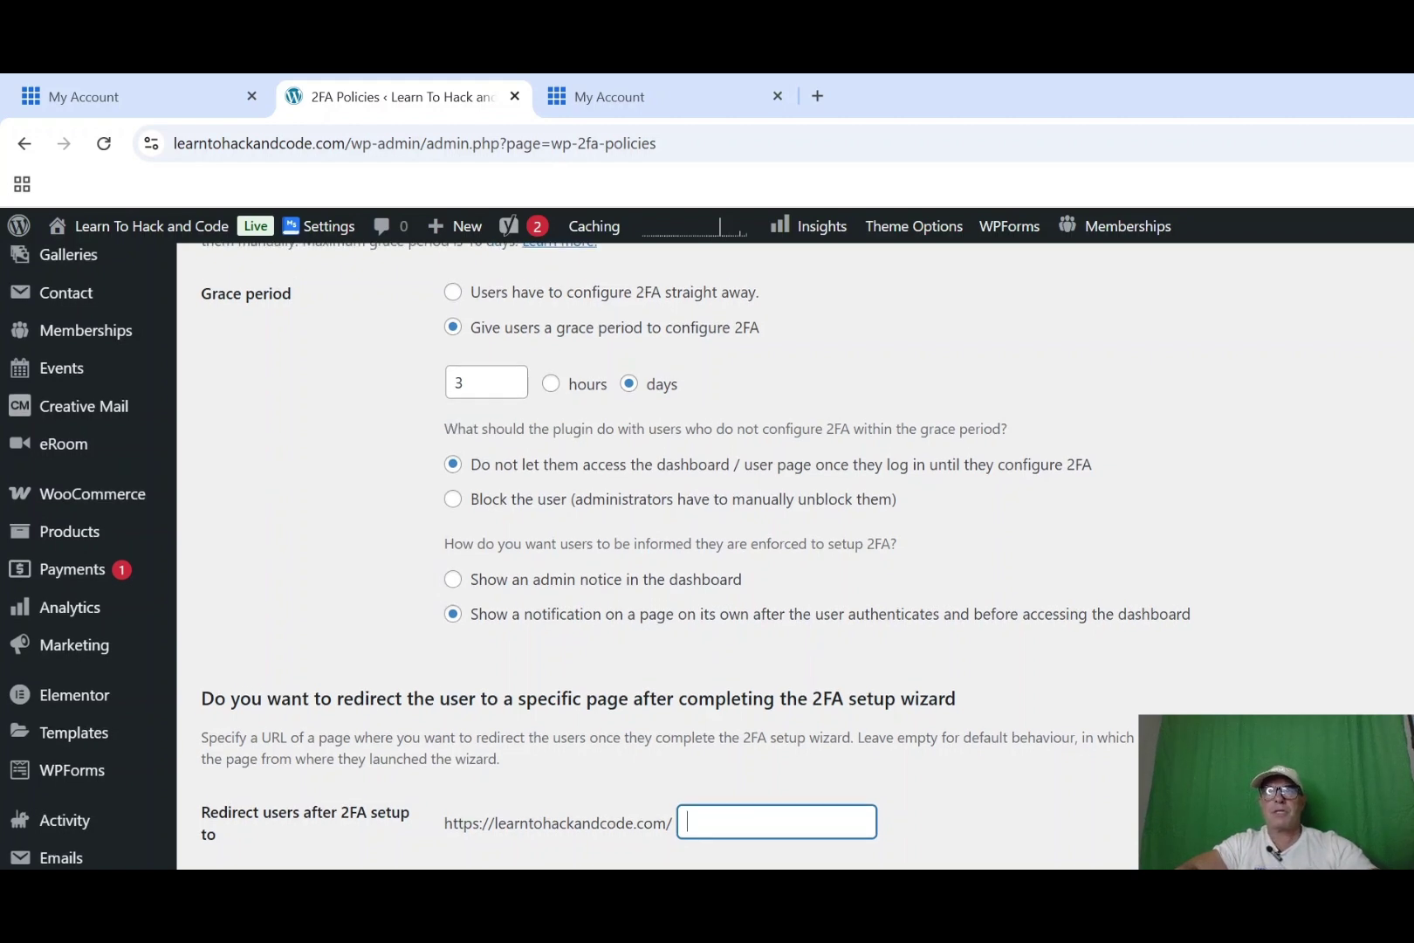
scroll(795, 550, up, 4)
scroll(795, 550, up, 4)
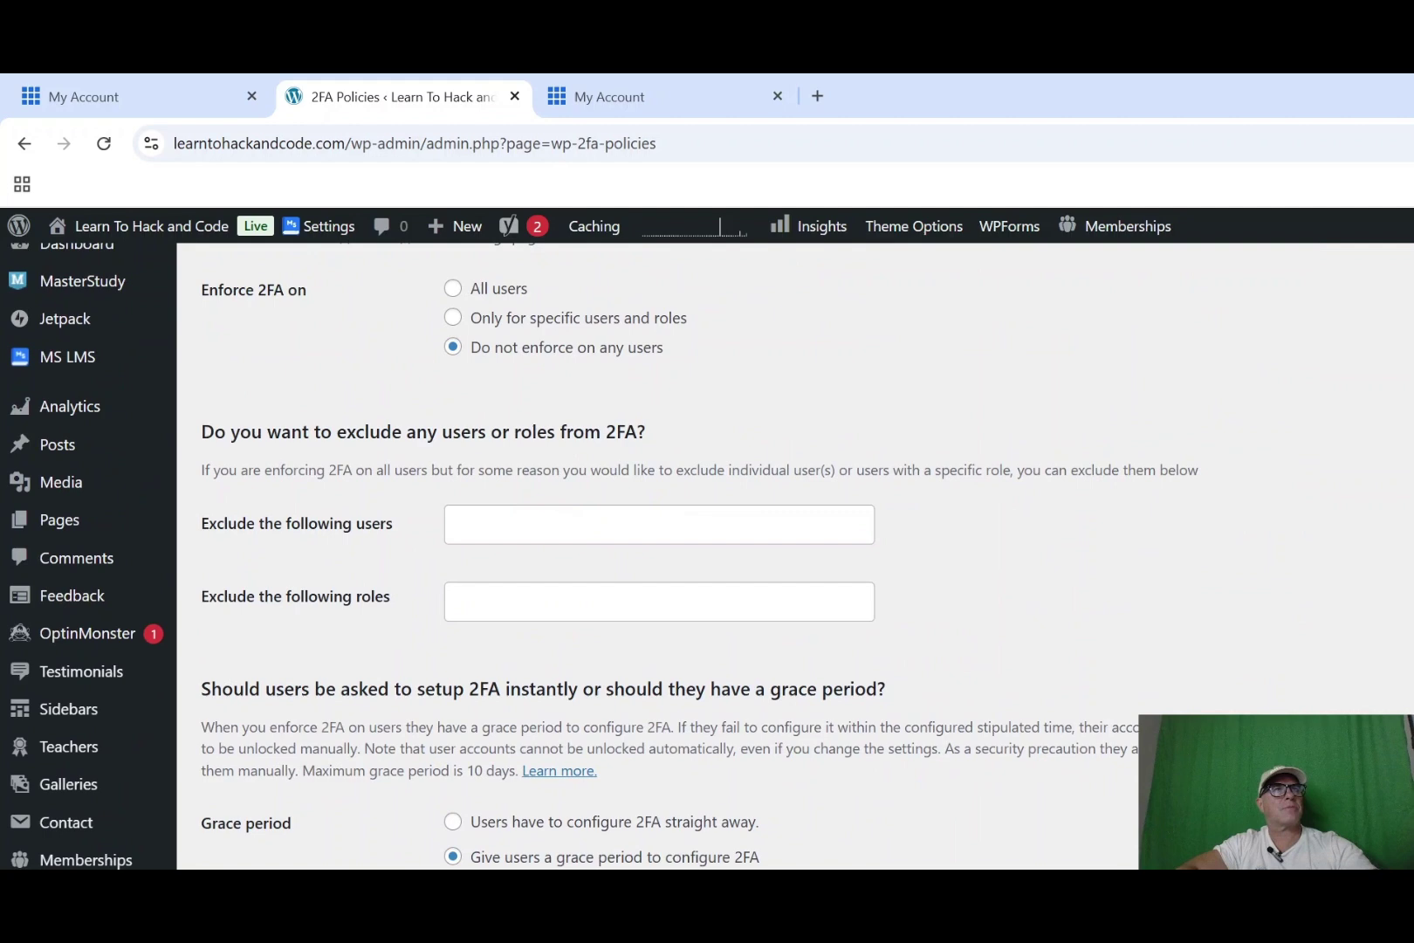
scroll(794, 550, down, 1)
scroll(794, 550, up, 2)
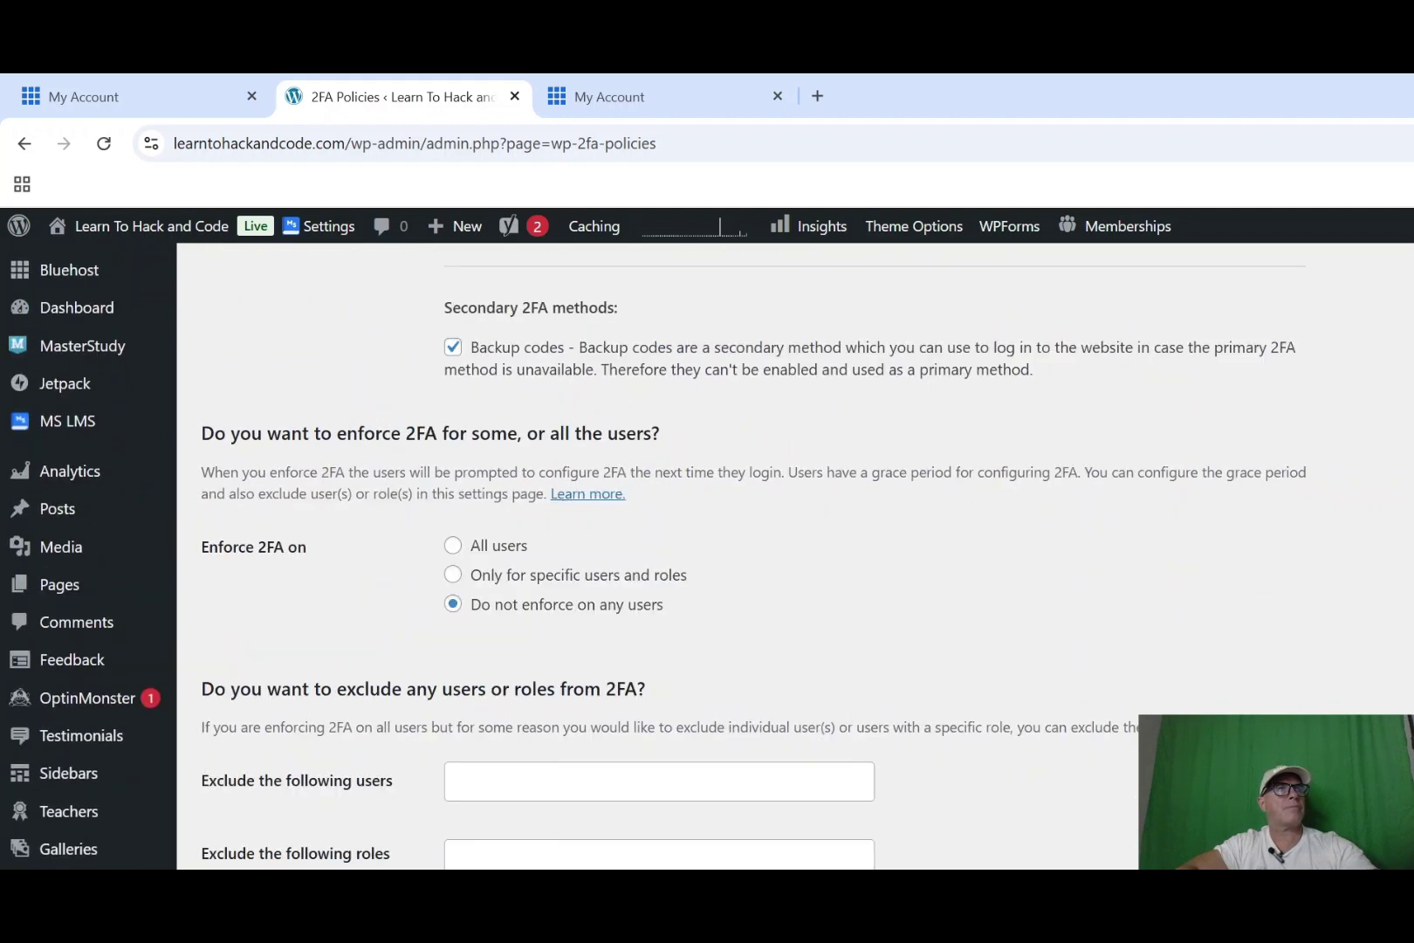
Review the WP 2FA policy settings, then load Installed Plugins showing 29 plugins, 26 active.
scroll(794, 550, up, 8)
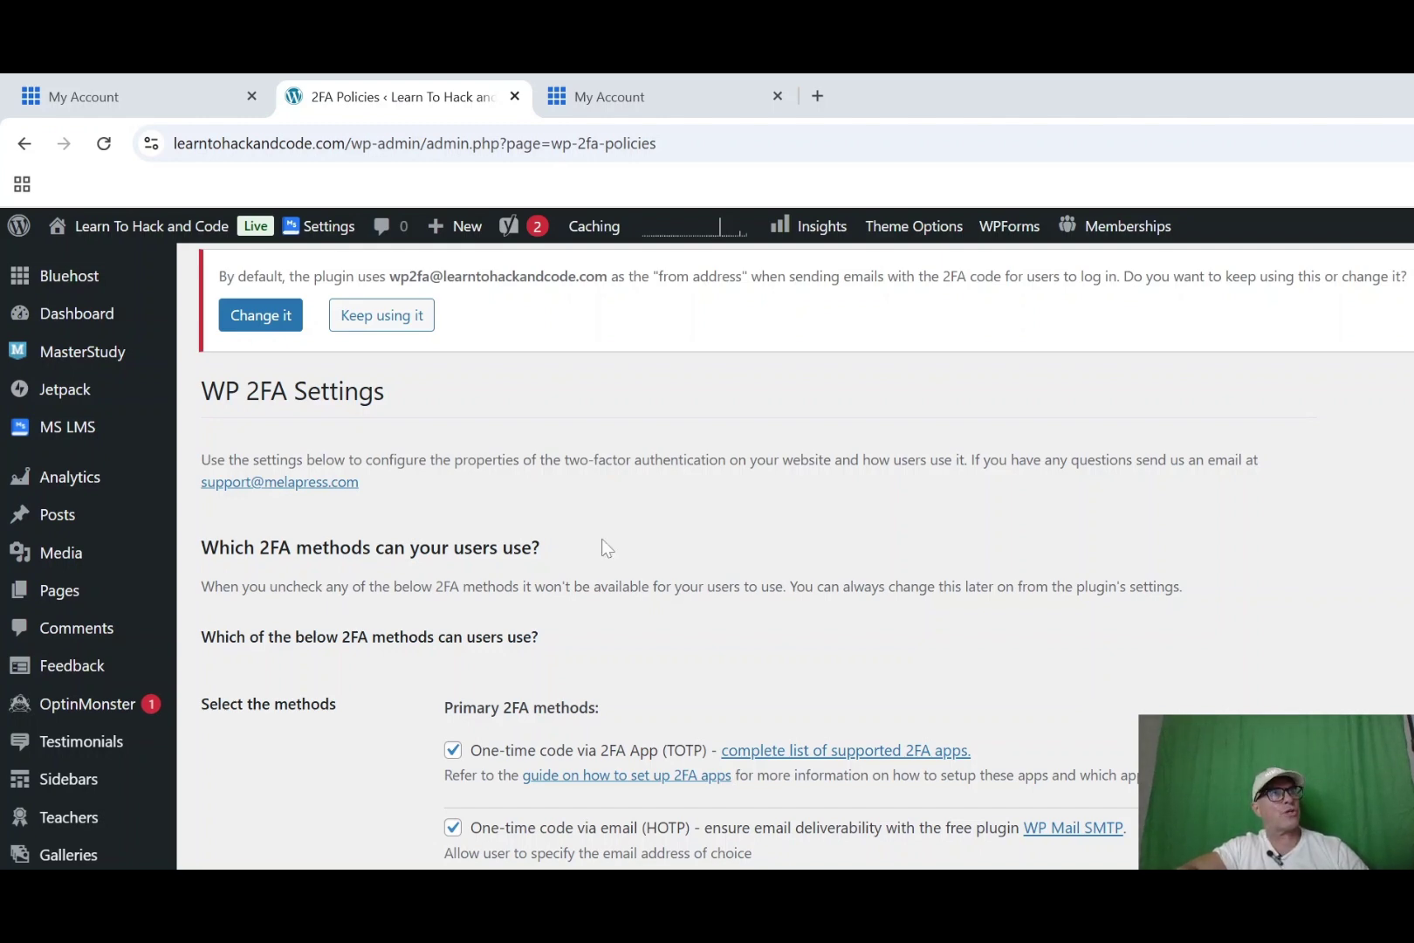
mouse_move(91, 569)
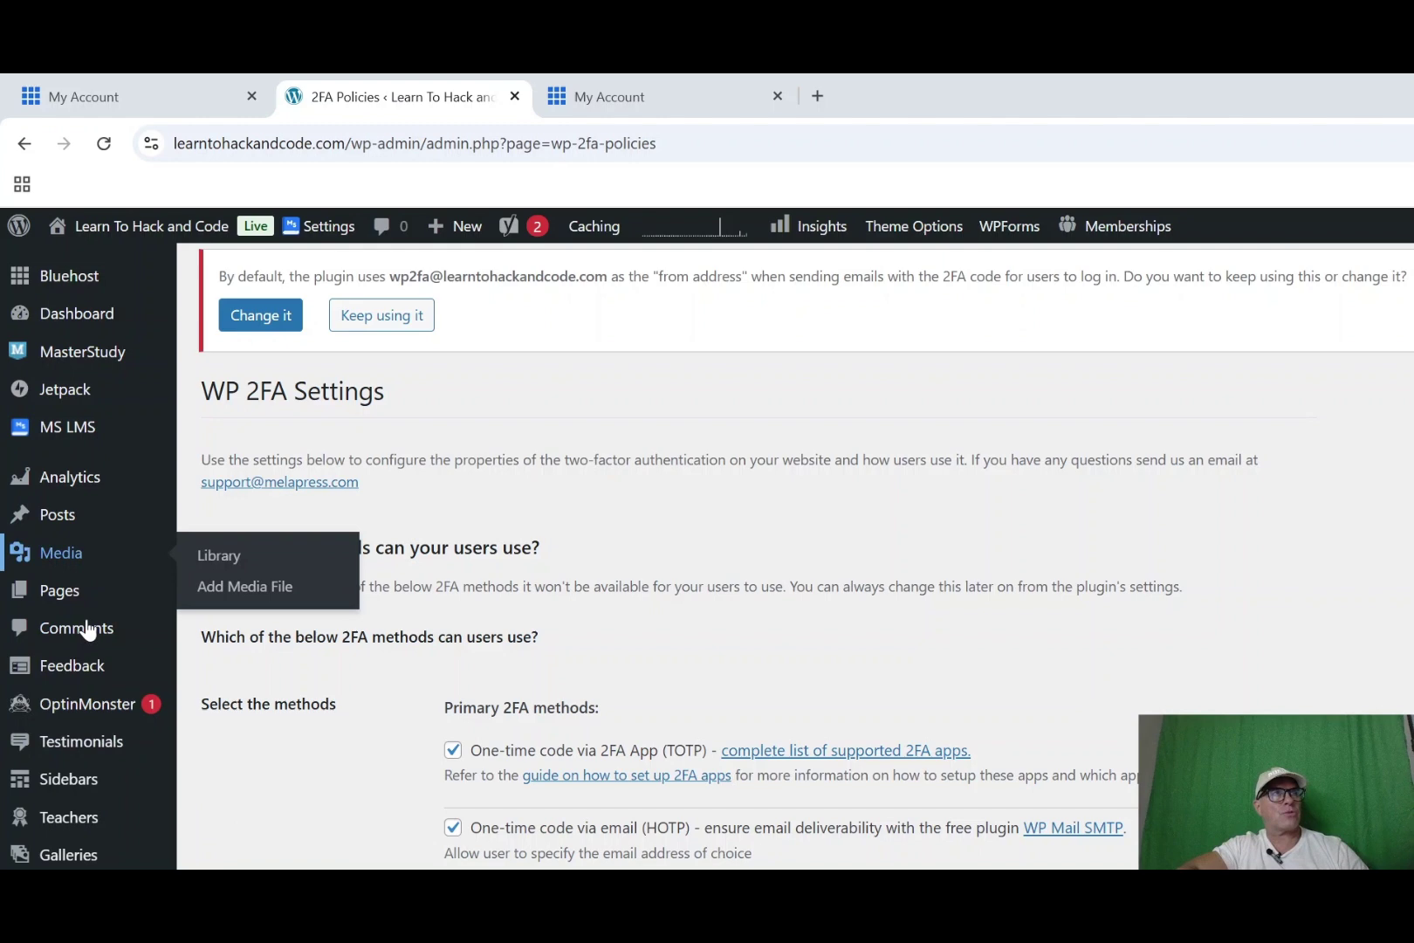
mouse_move(85, 337)
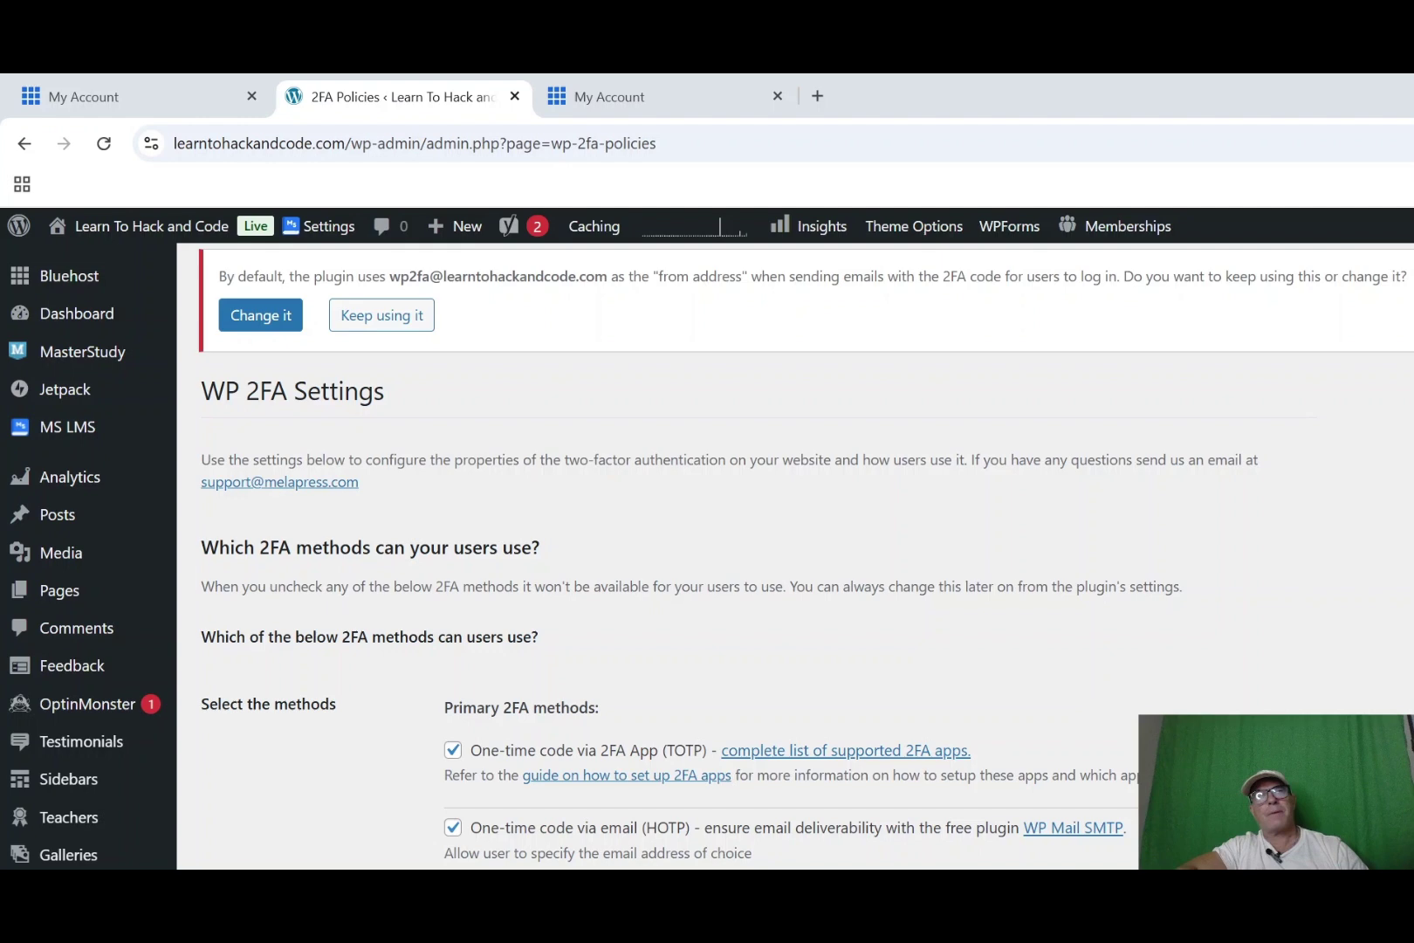
scroll(796, 556, down, 3)
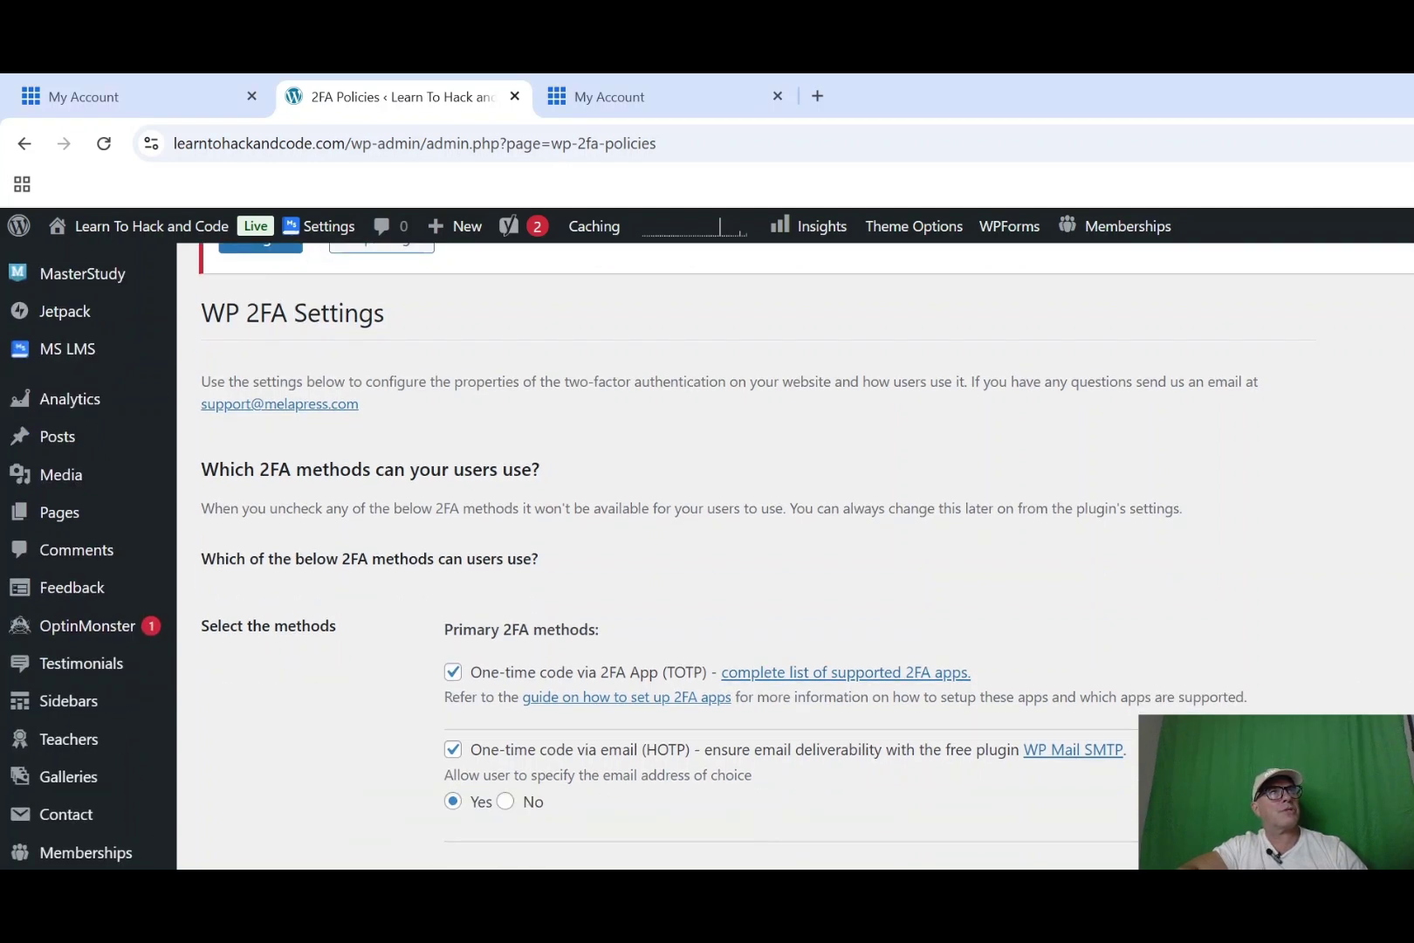
scroll(742, 556, down, 3)
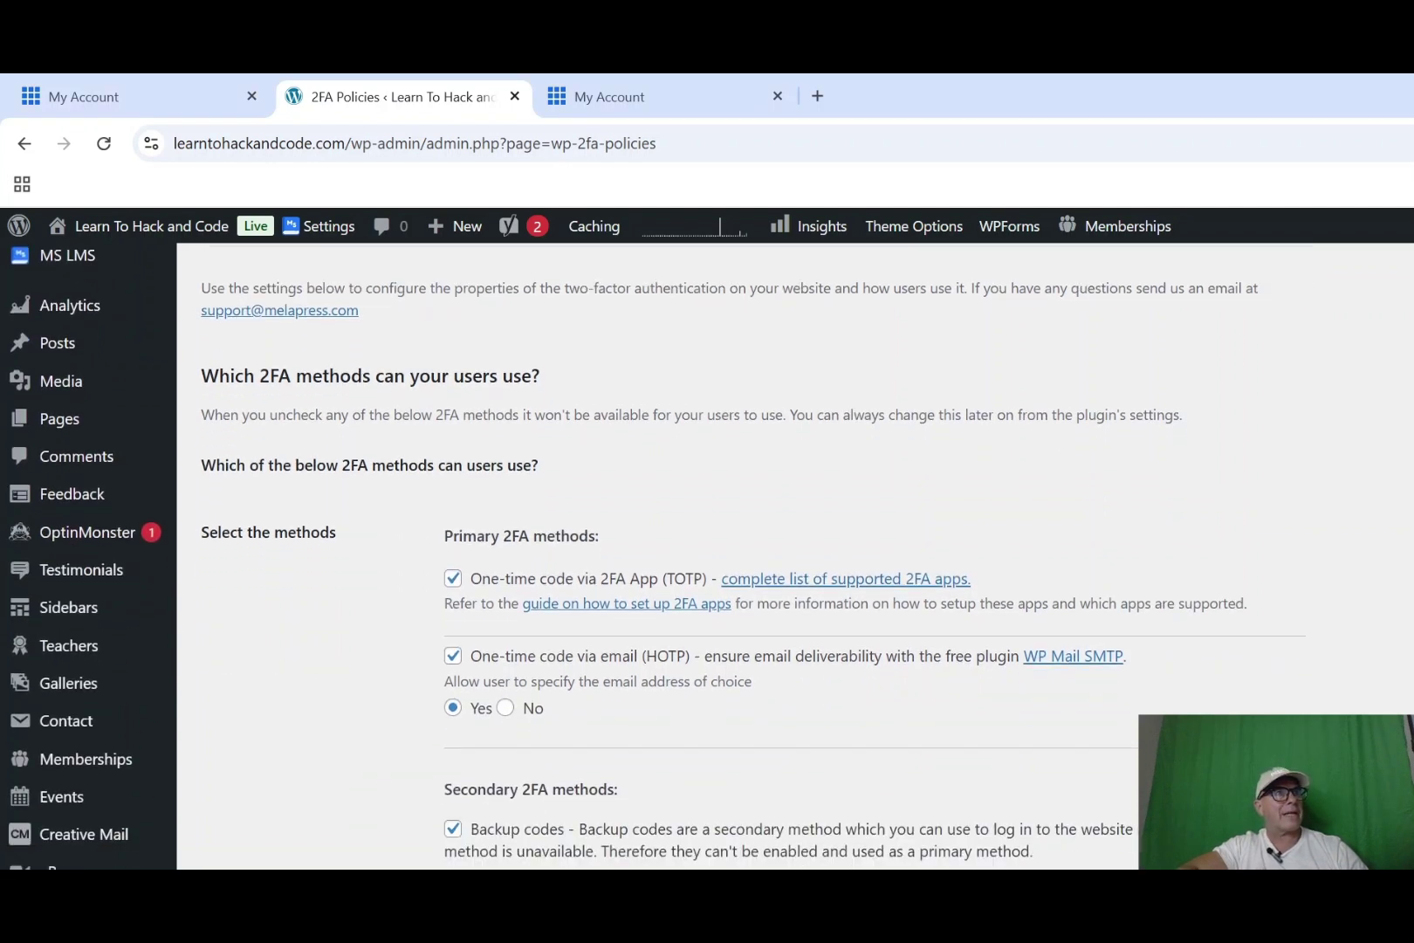
scroll(742, 555, down, 5)
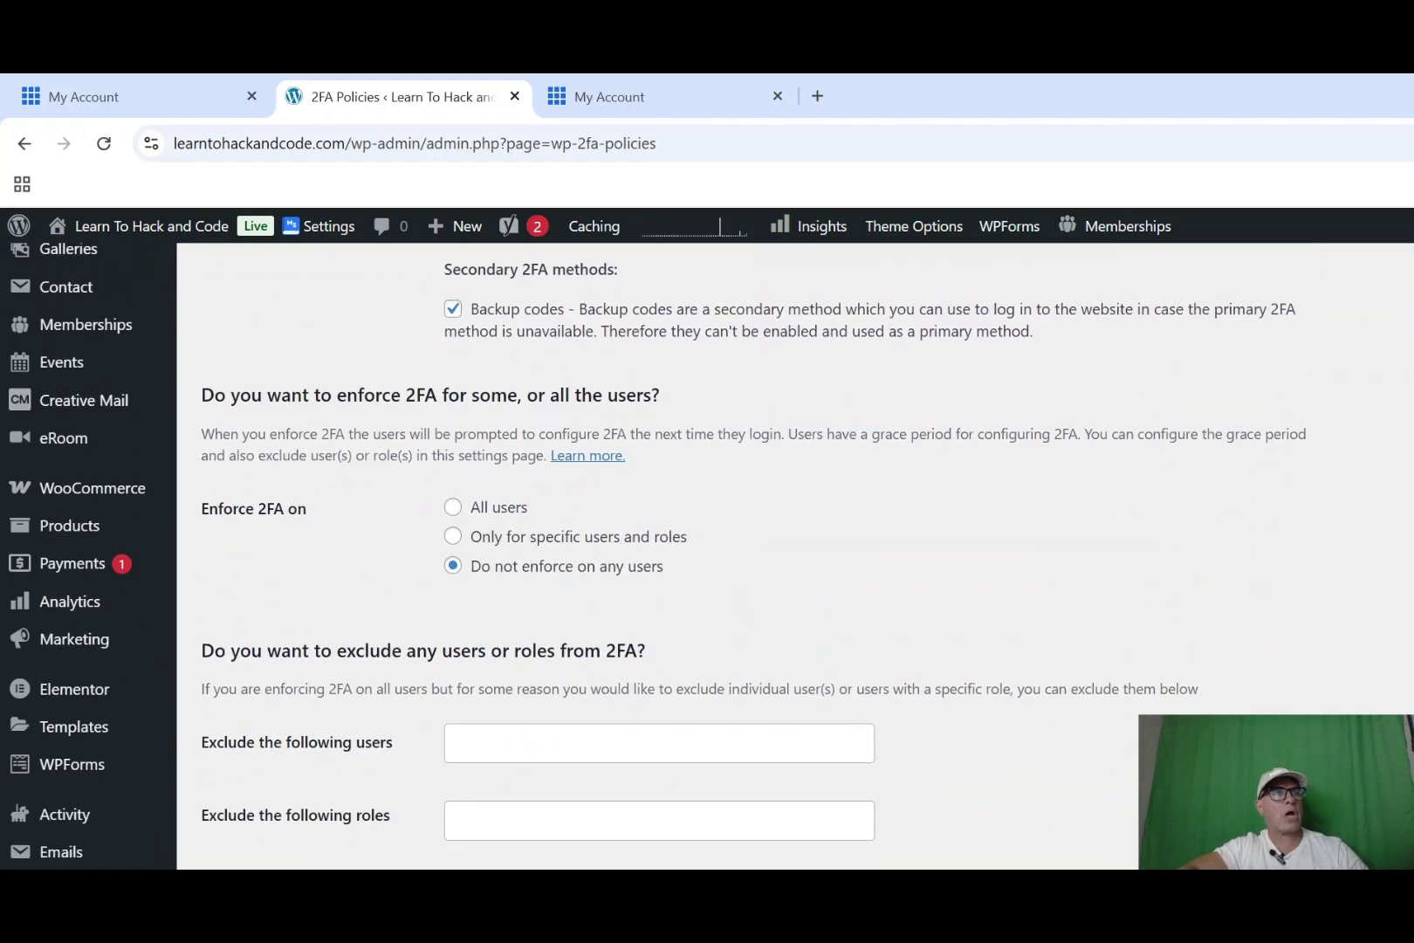
scroll(783, 557, down, 1)
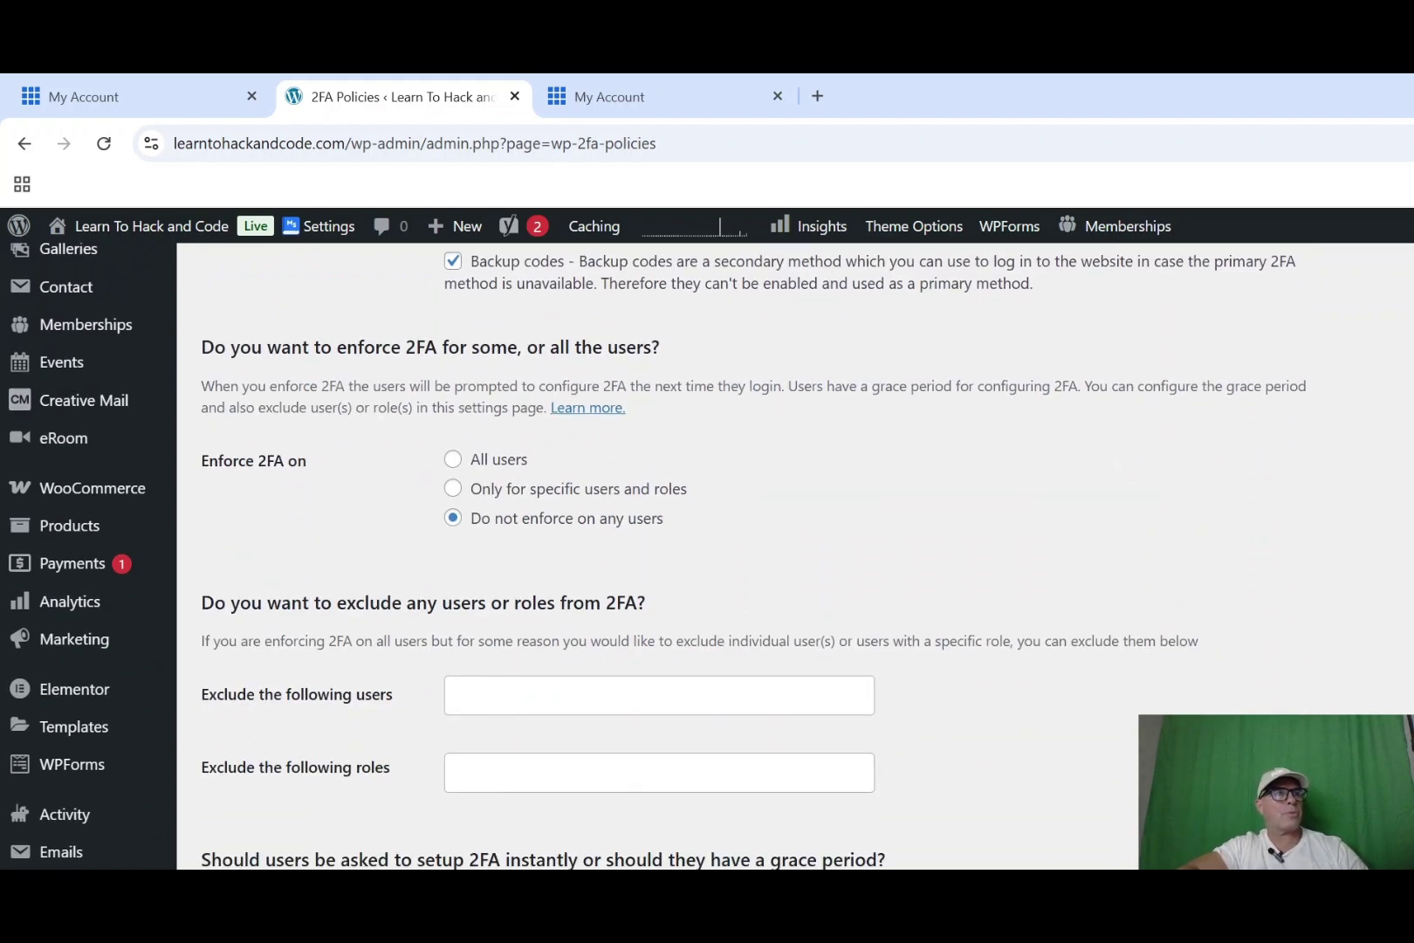
scroll(786, 555, down, 4)
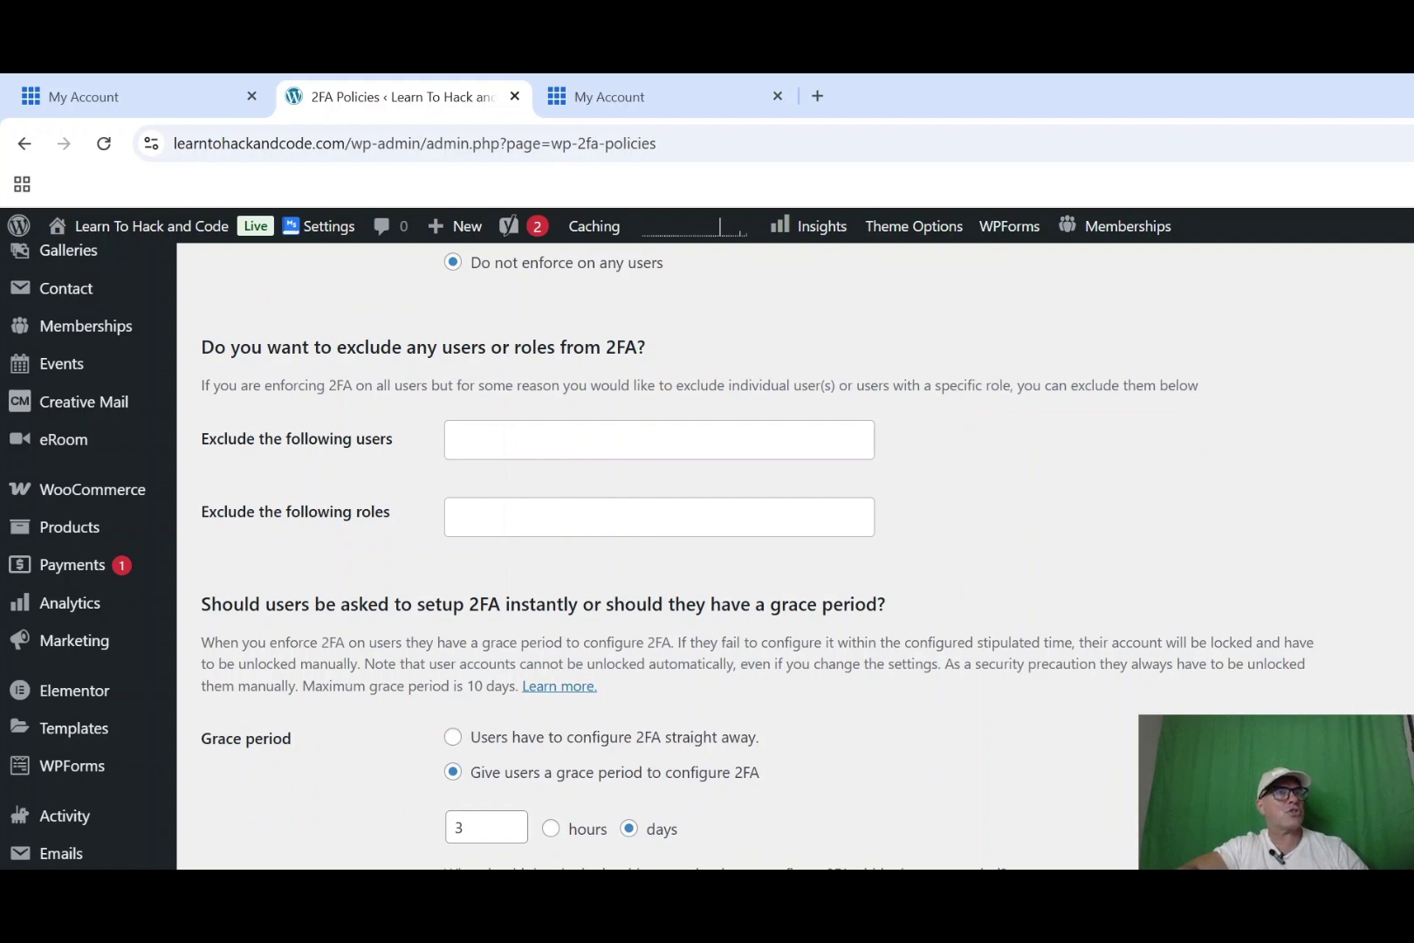
key(F5)
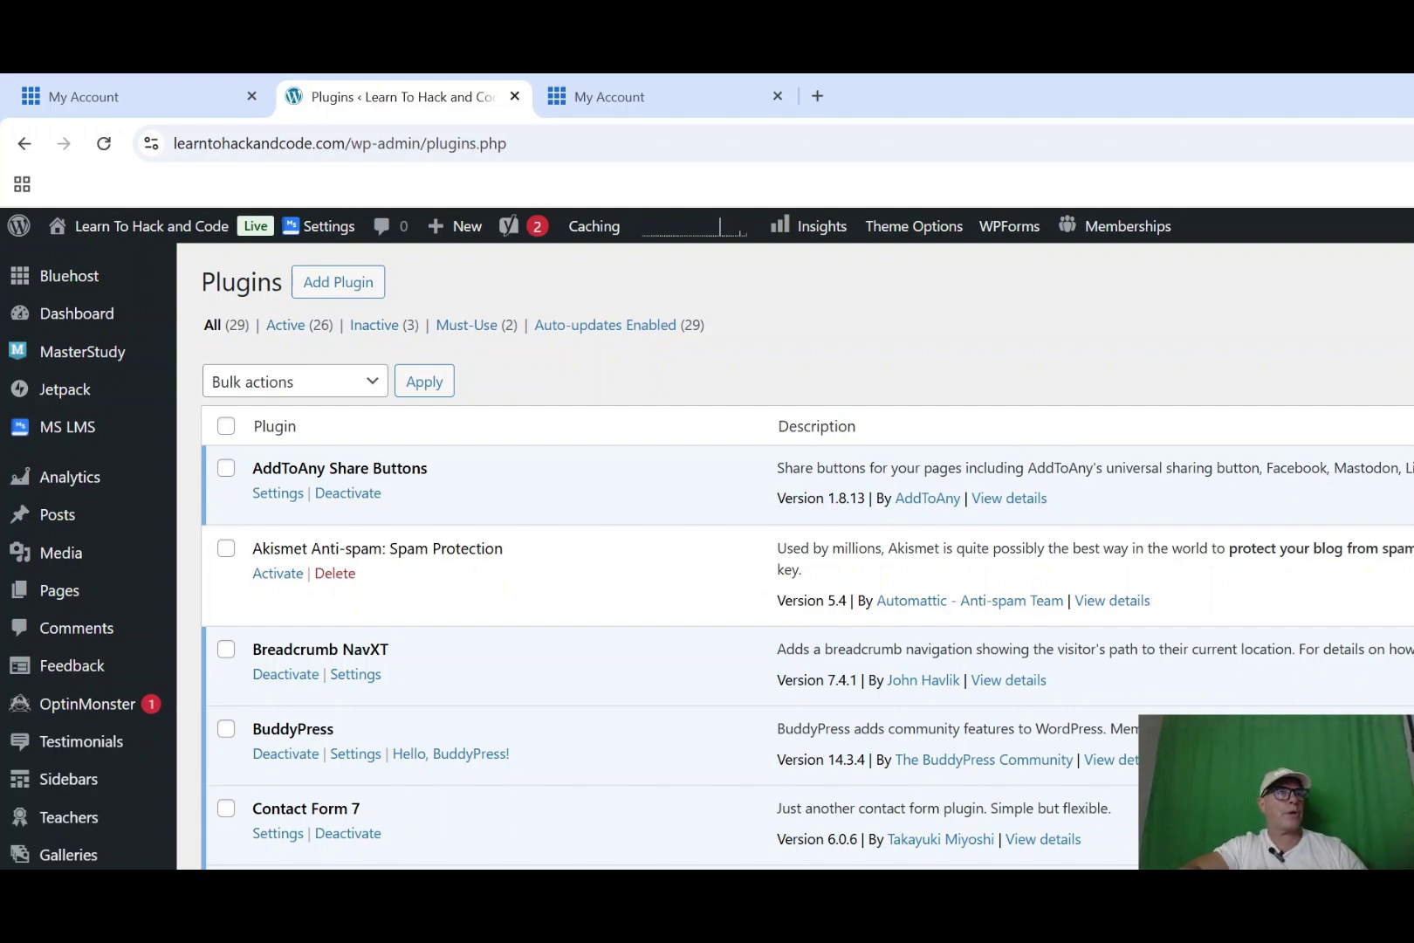
scroll(712, 555, down, 3)
scroll(807, 555, down, 10)
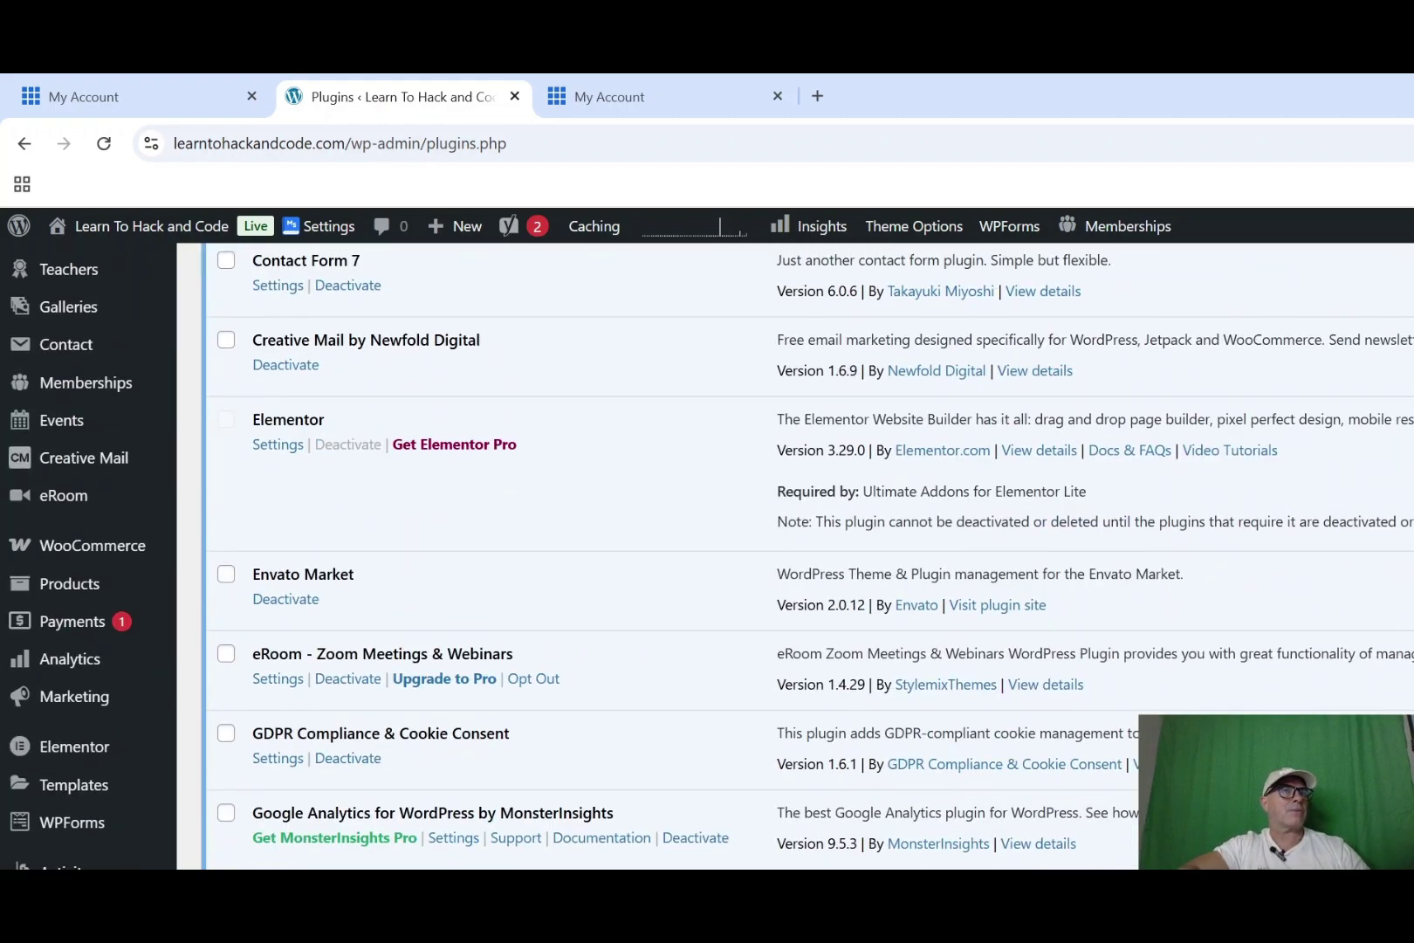
scroll(808, 555, down, 2)
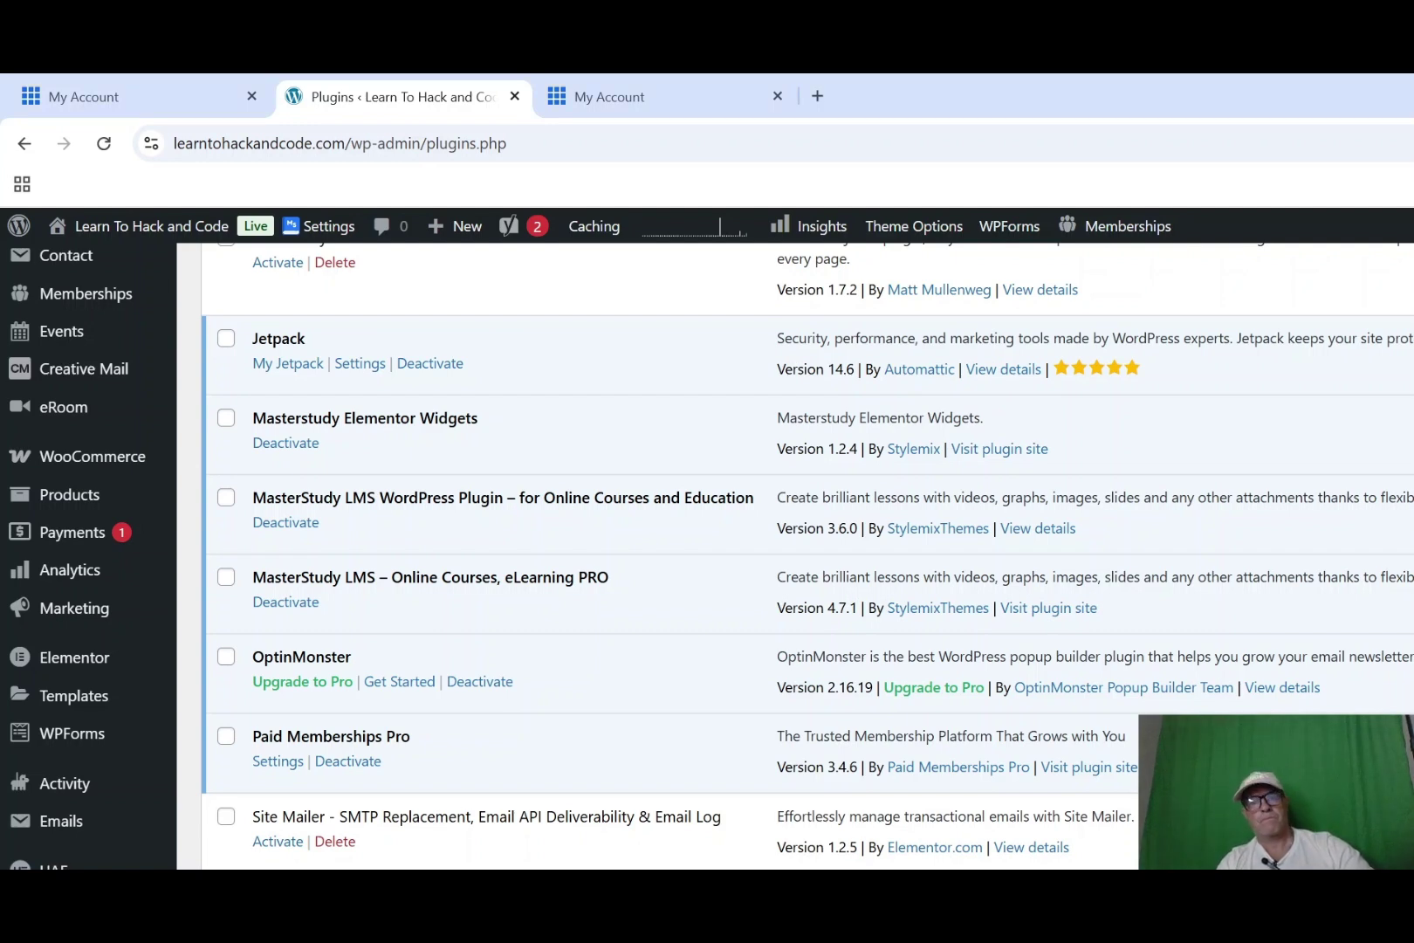
Filter the installed plugins by 'wor' to find Wordfence and its license link.
scroll(795, 555, up, 12)
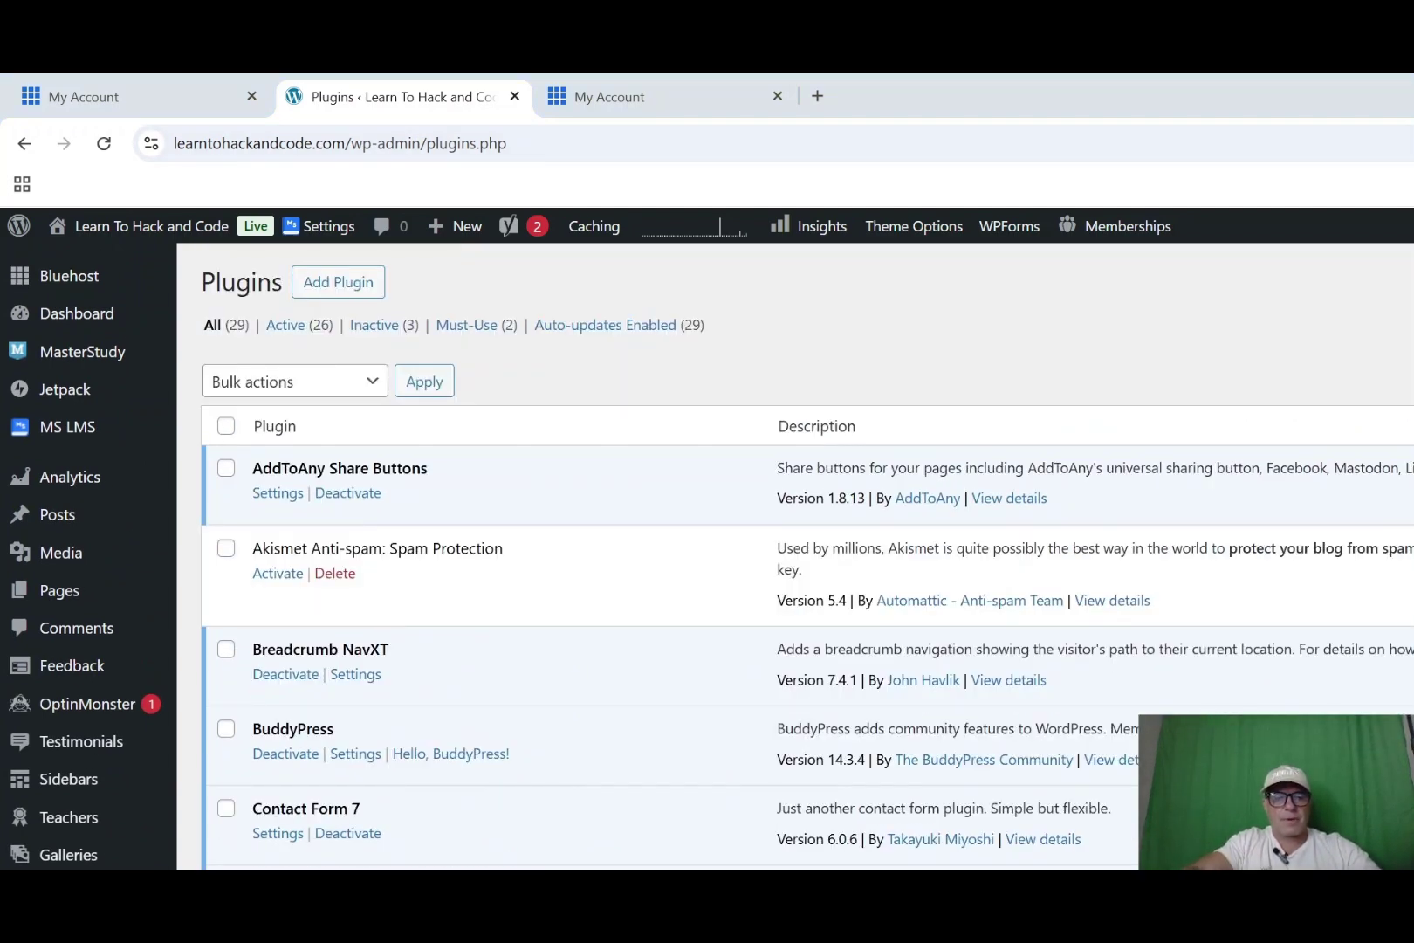
text(wor)
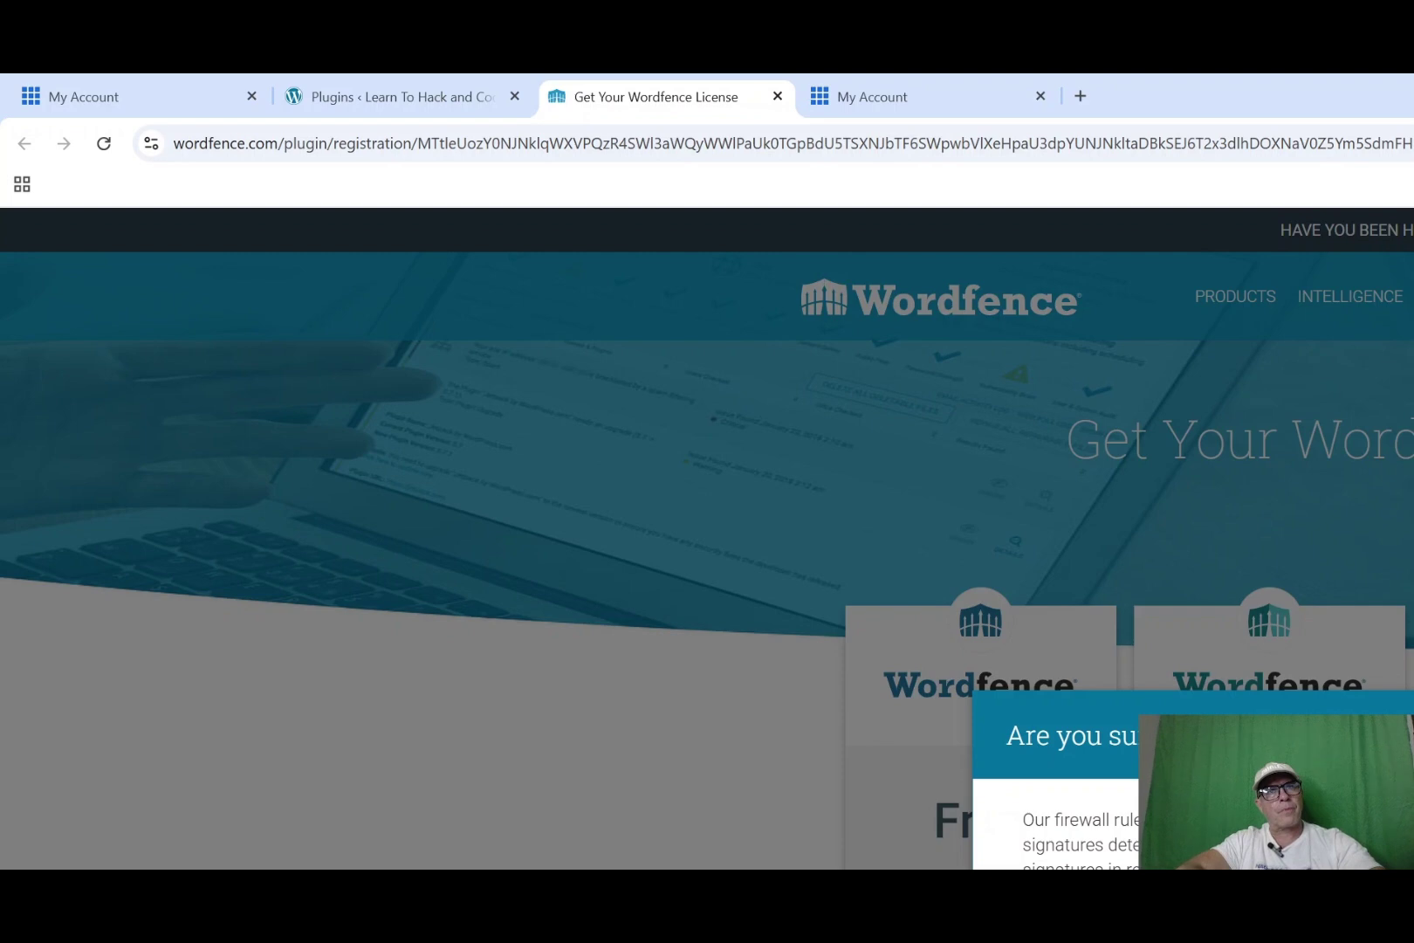
Continue to the Get Wordfence Free form, then close it to see Free and Premium options.
key(Return)
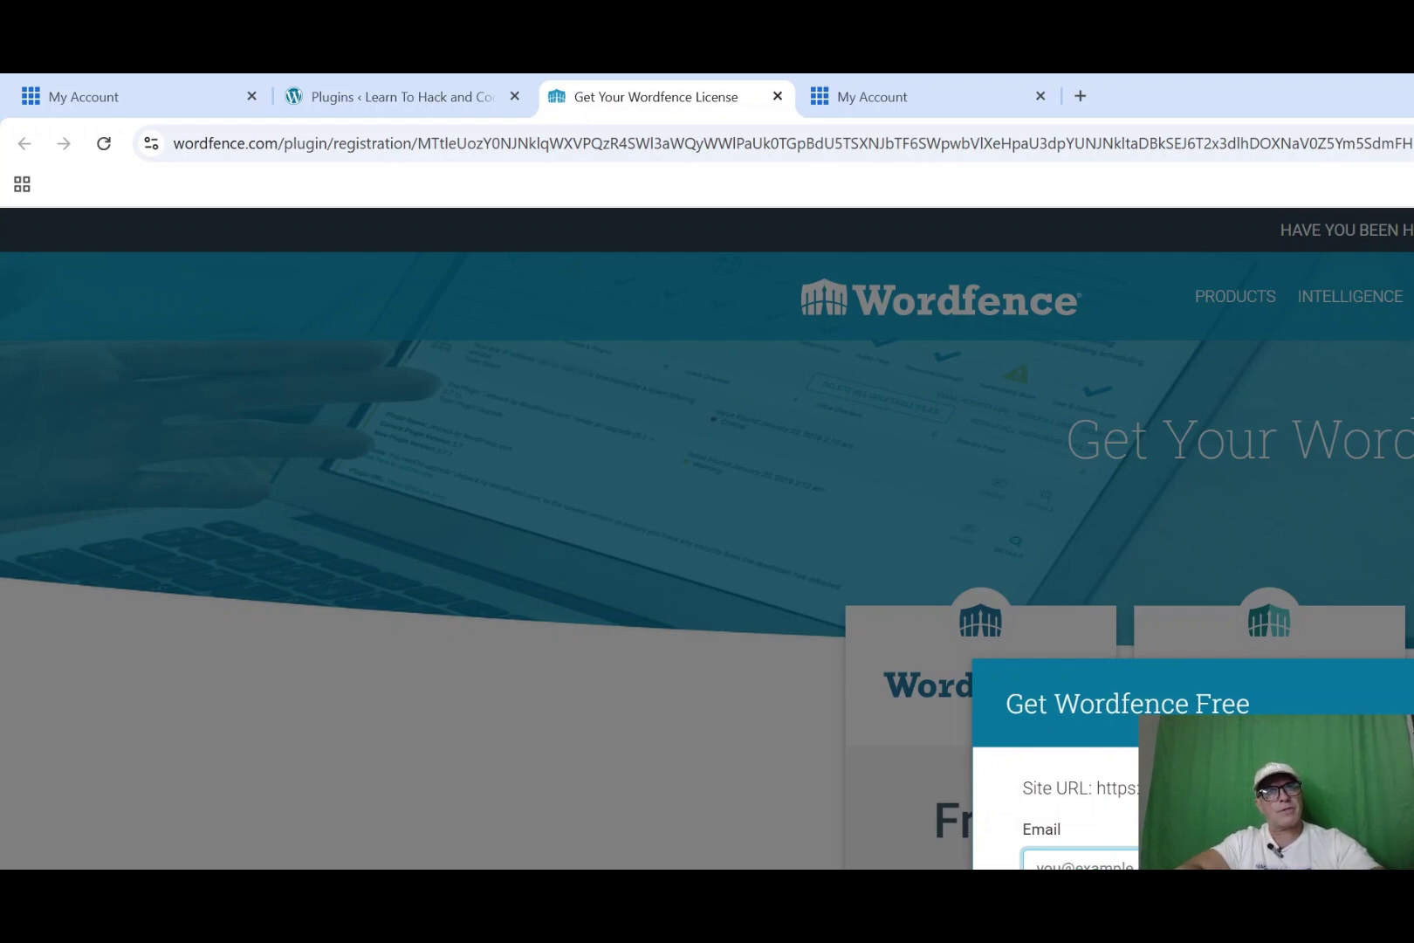
key(Escape)
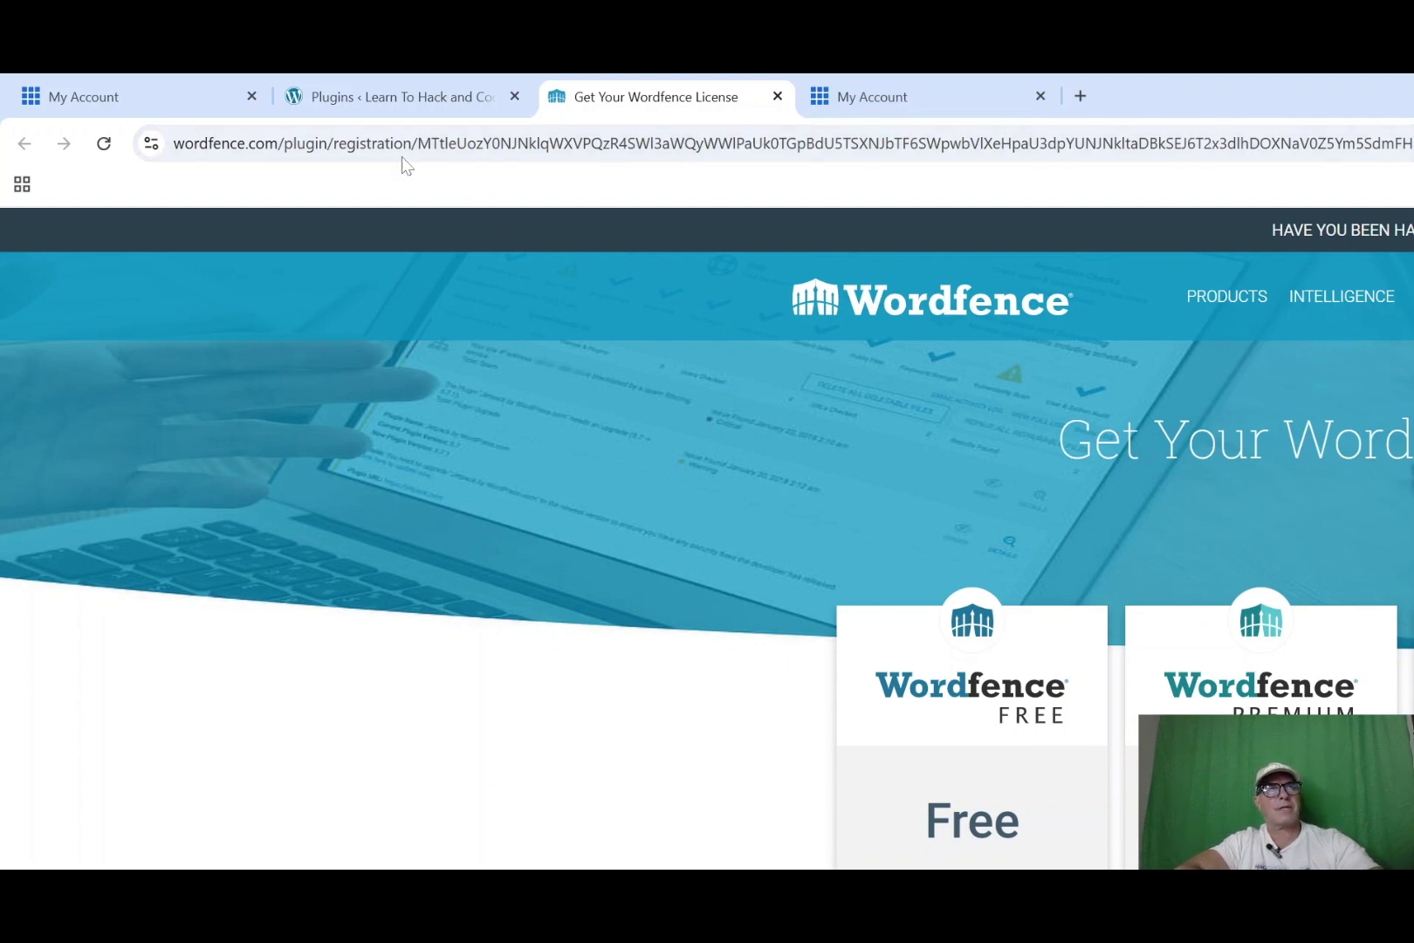
Return to the WordPress plugins tab, now showing Wordfence active among 30 plugins, 27 active.
click(390, 101)
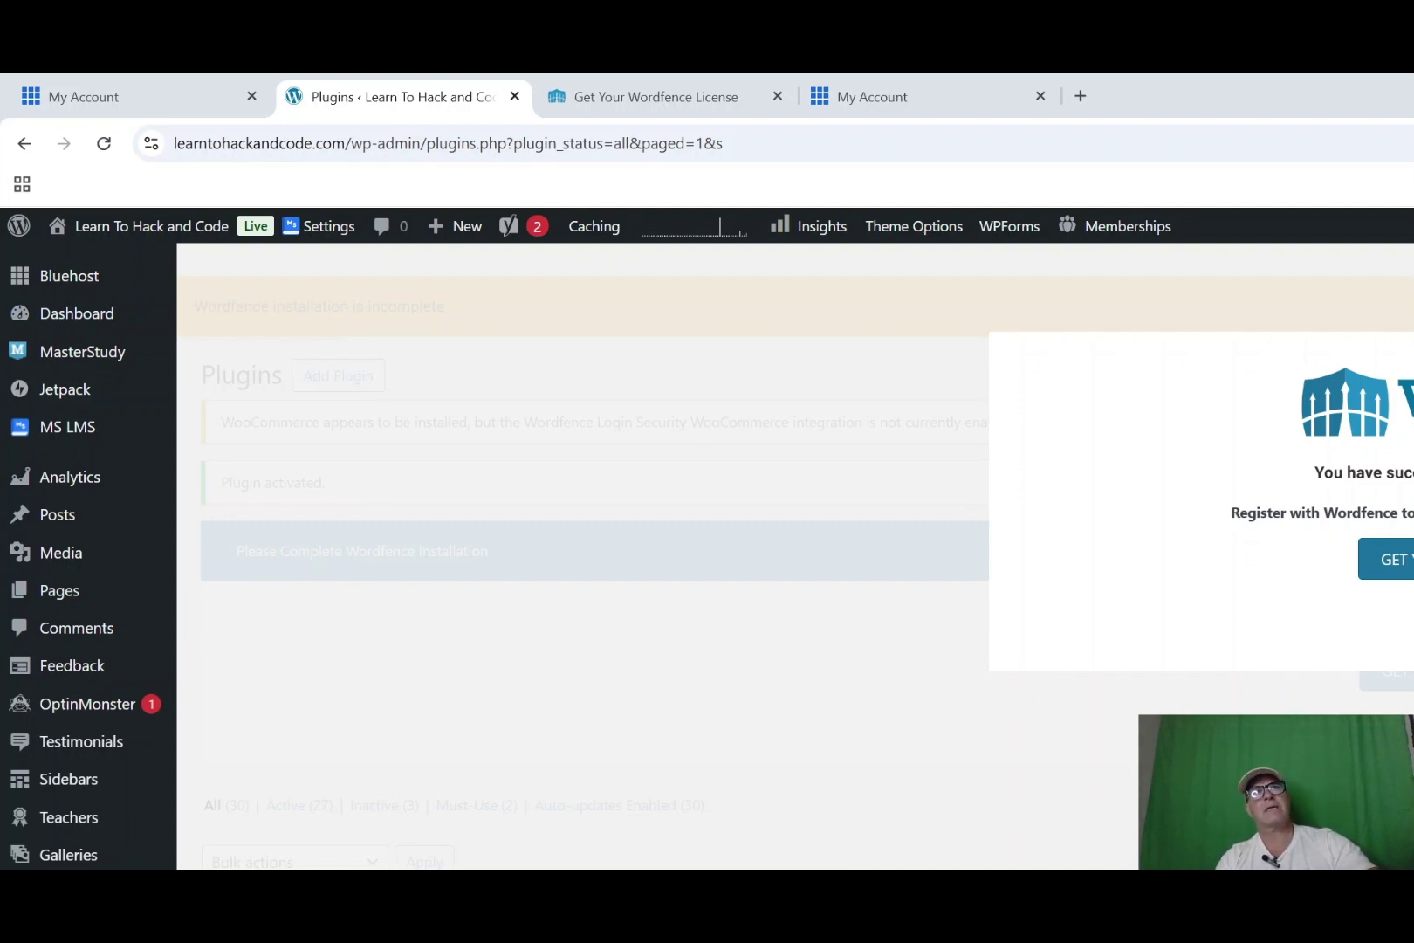
Install and activate UpdraftPlus – Backup/Restore version 1.25.5 from Add Plugins.
click(24, 145)
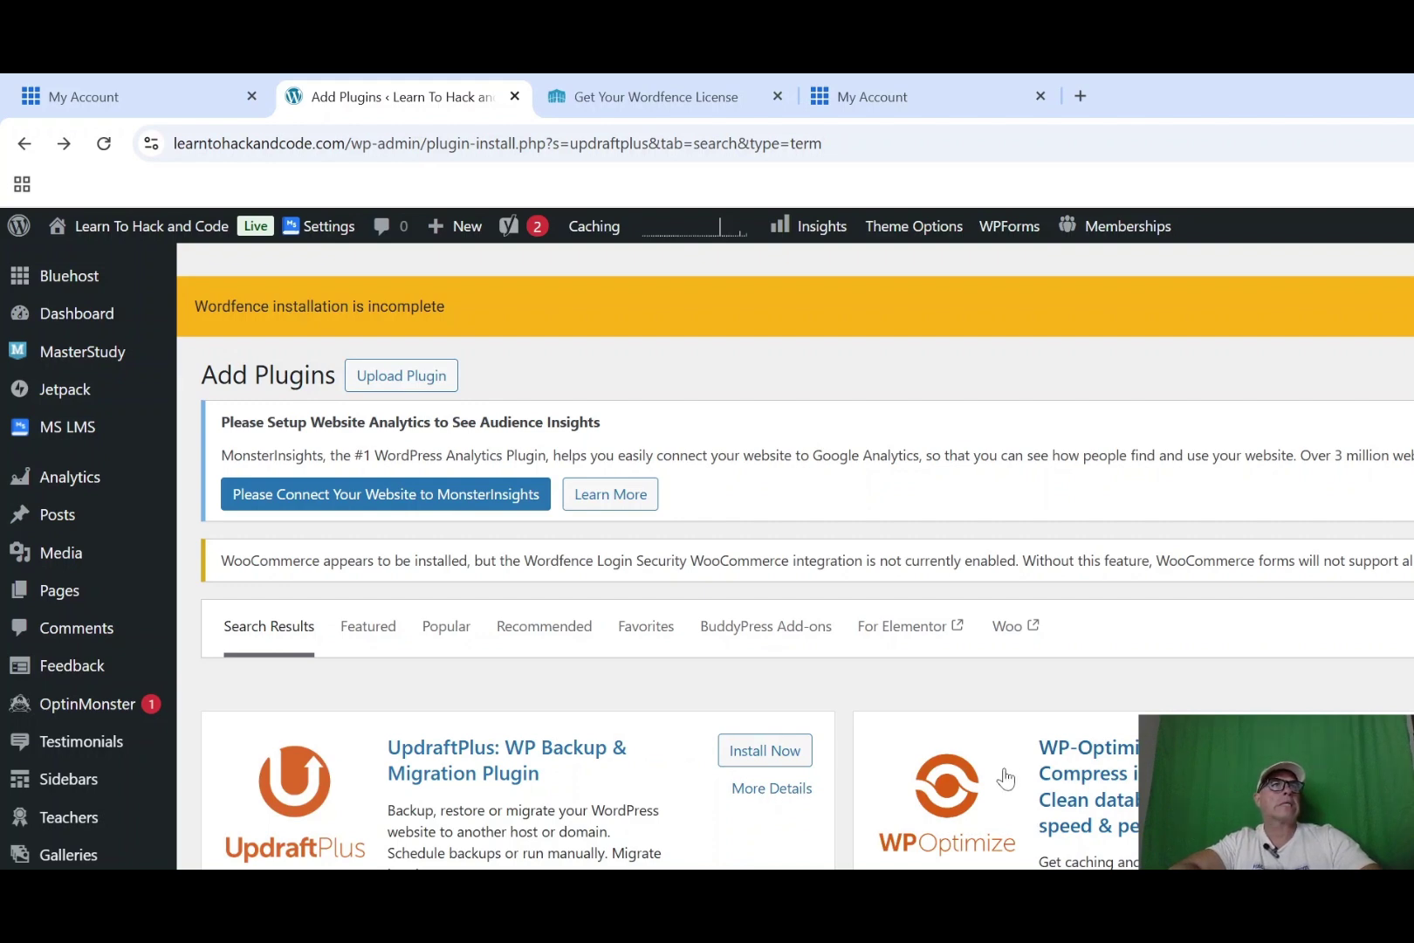
click(784, 758)
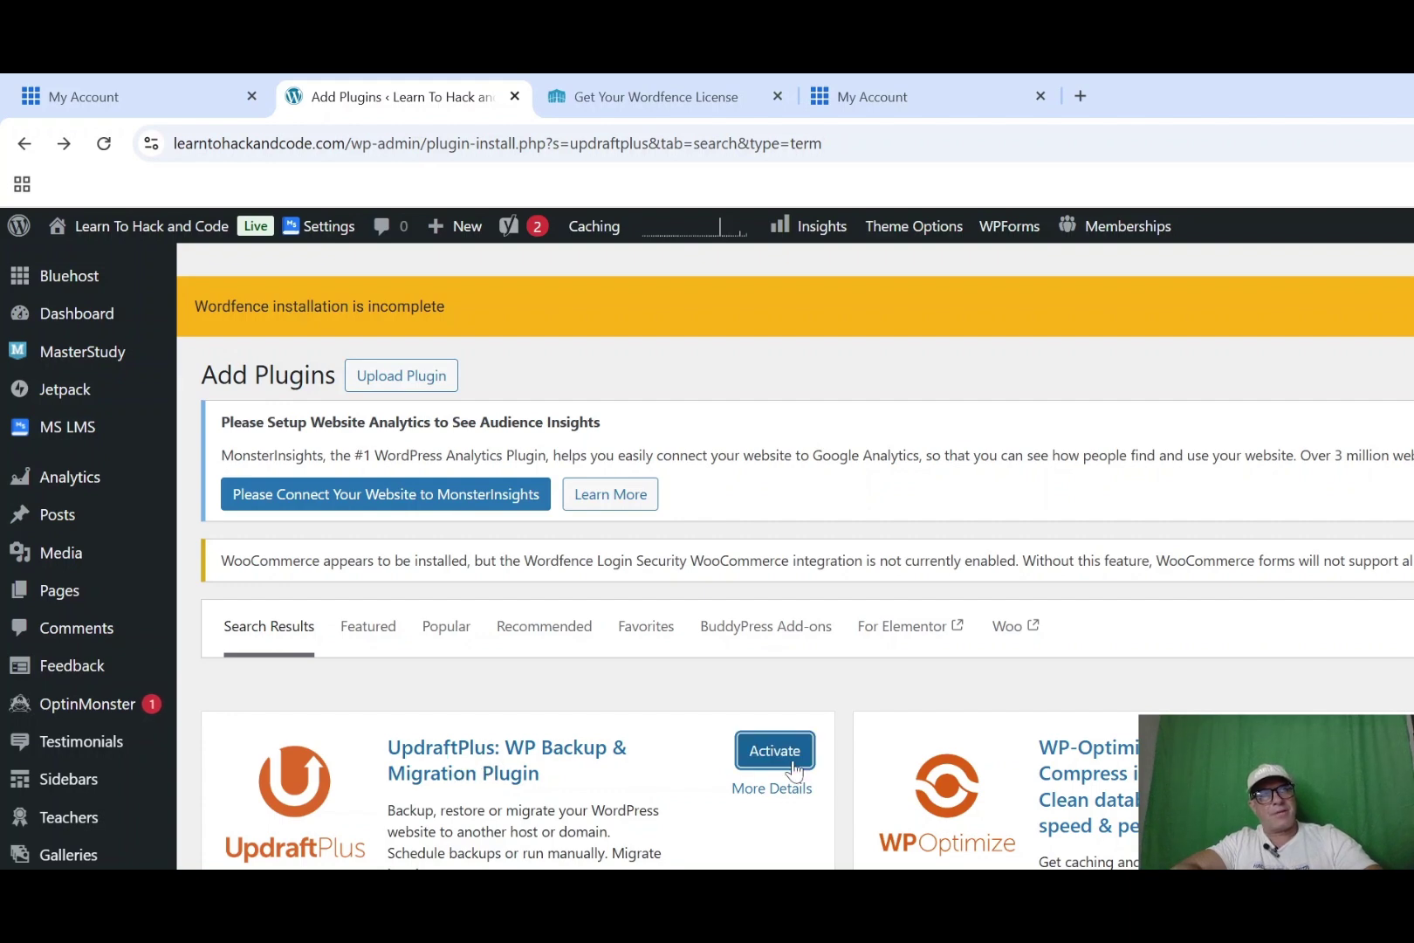
click(788, 752)
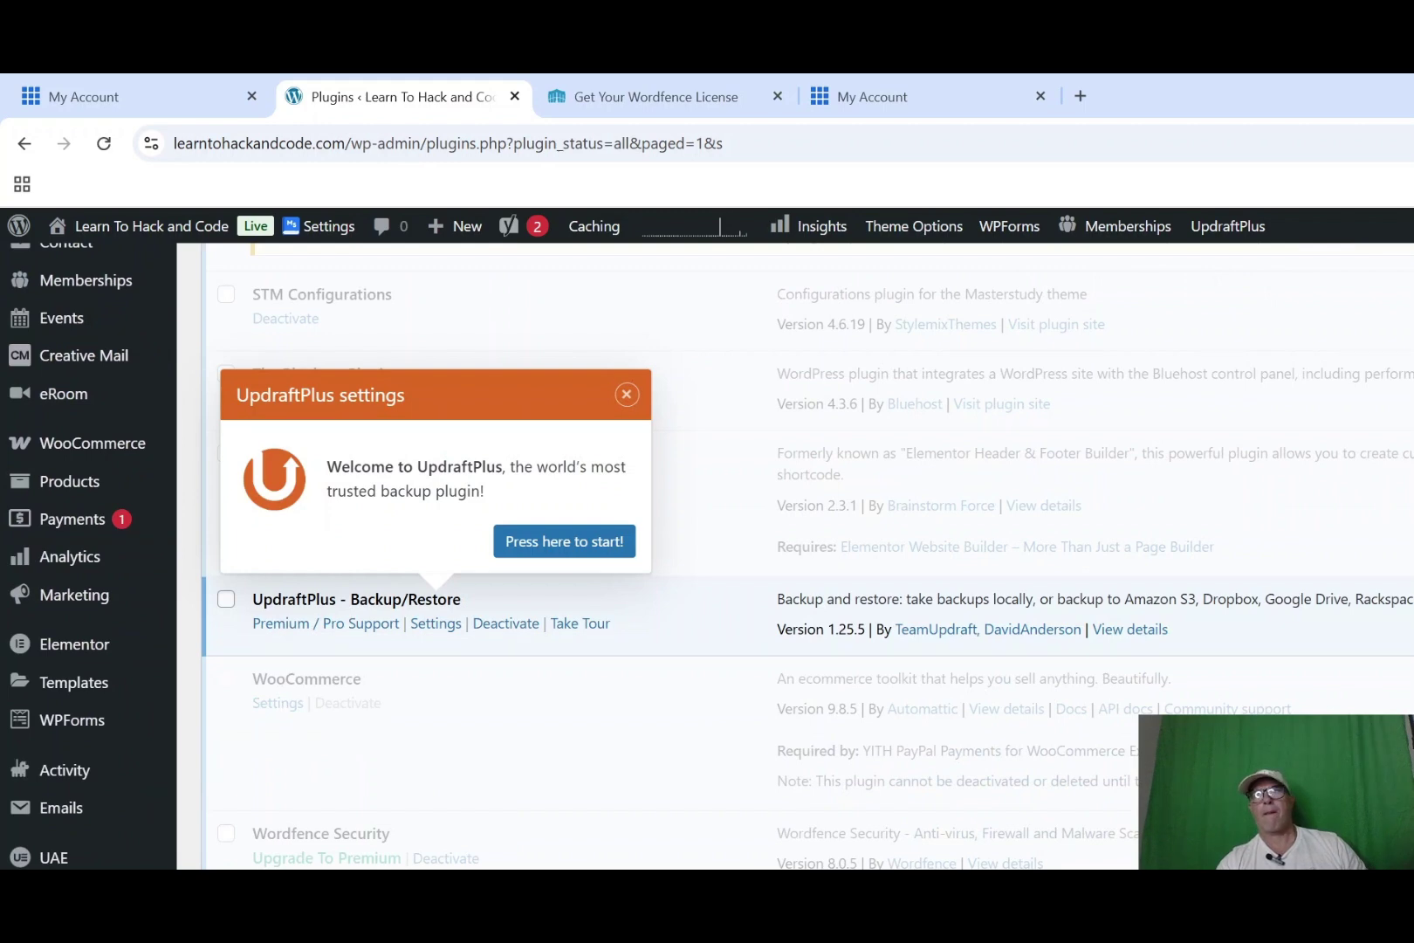
scroll(1064, 812, up, 4)
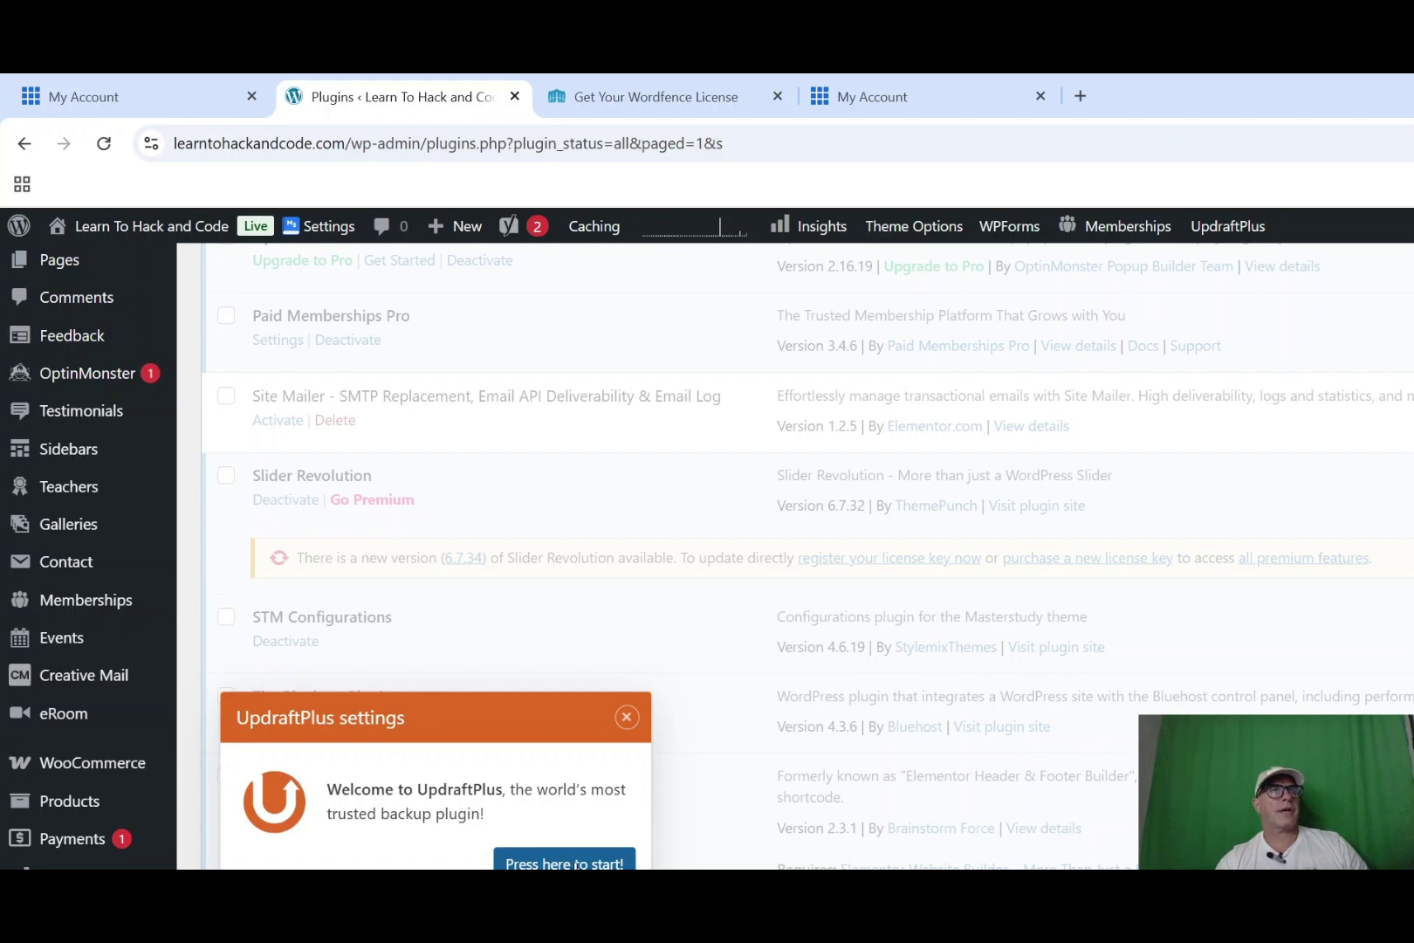
Choose 'Press here to start!' in the UpdraftPlus welcome prompt to begin backup setup.
click(576, 864)
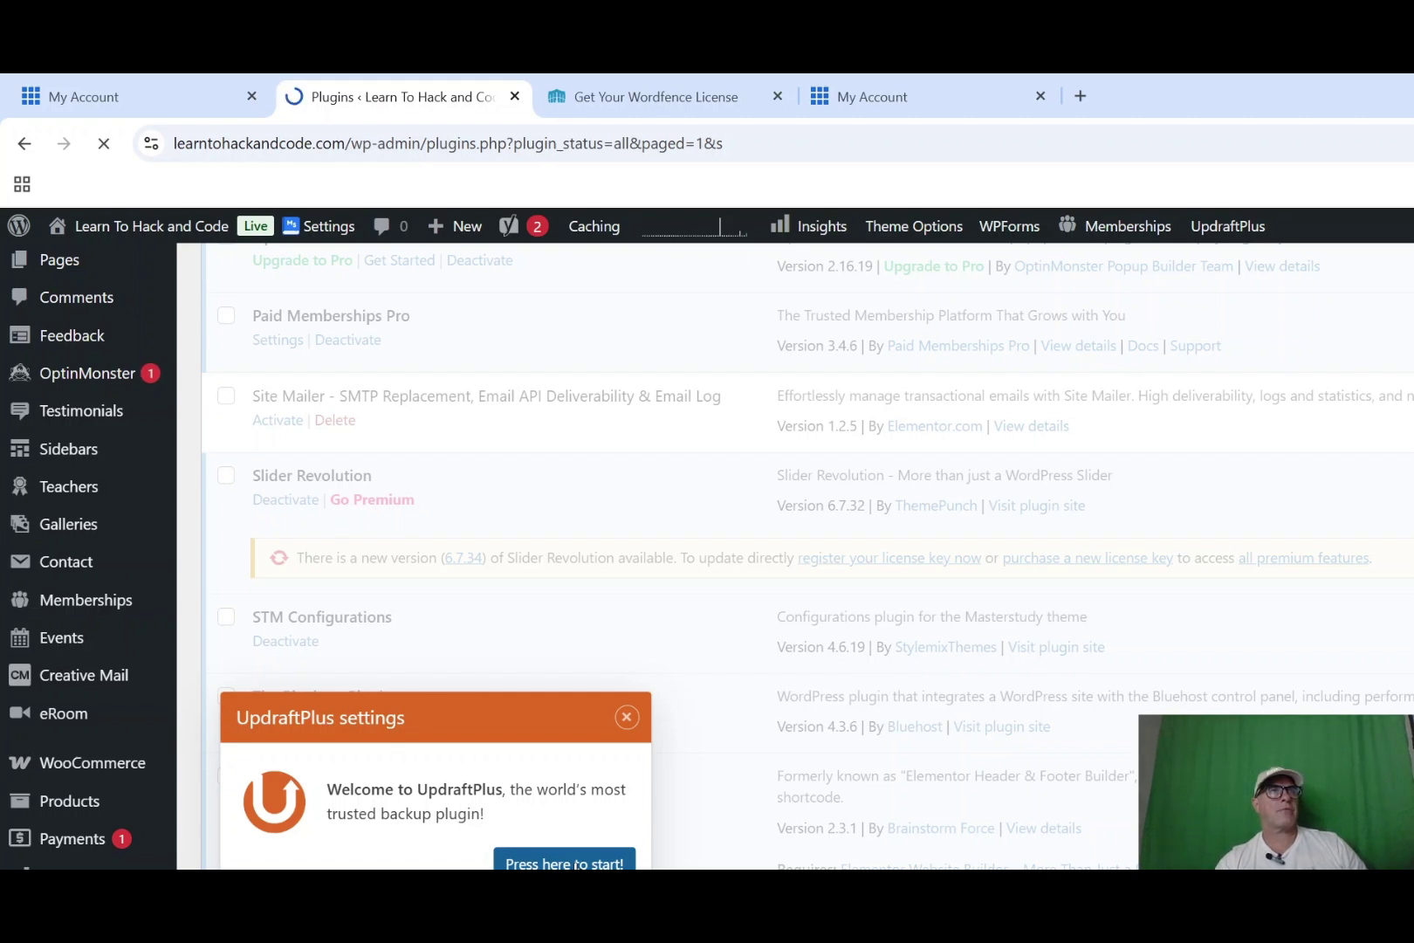